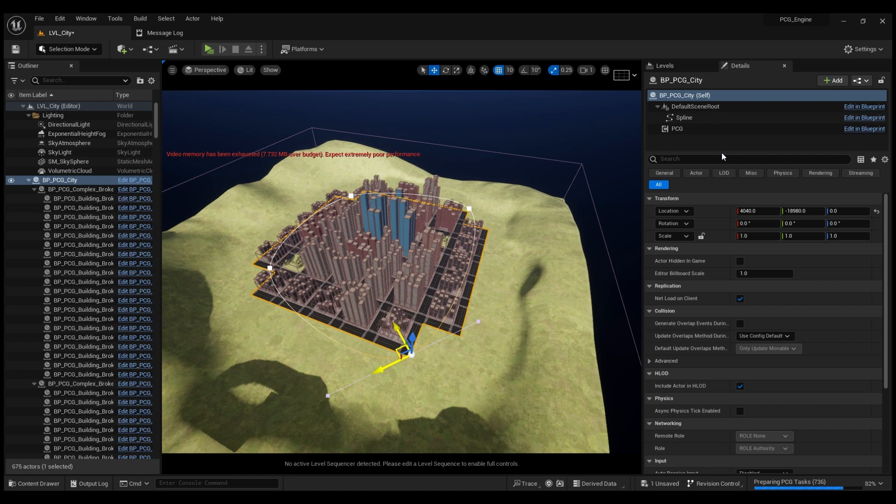
# - Collapse the BP_PCG_City hierarchy and generate the forest from the PCG_Forest volume's PCG component
pyautogui.click(28, 180)
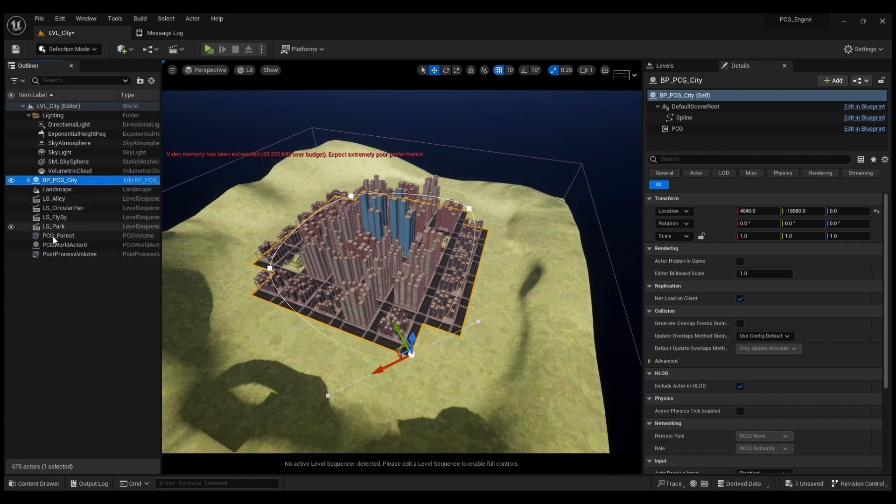
pyautogui.click(55, 237)
pyautogui.click(713, 122)
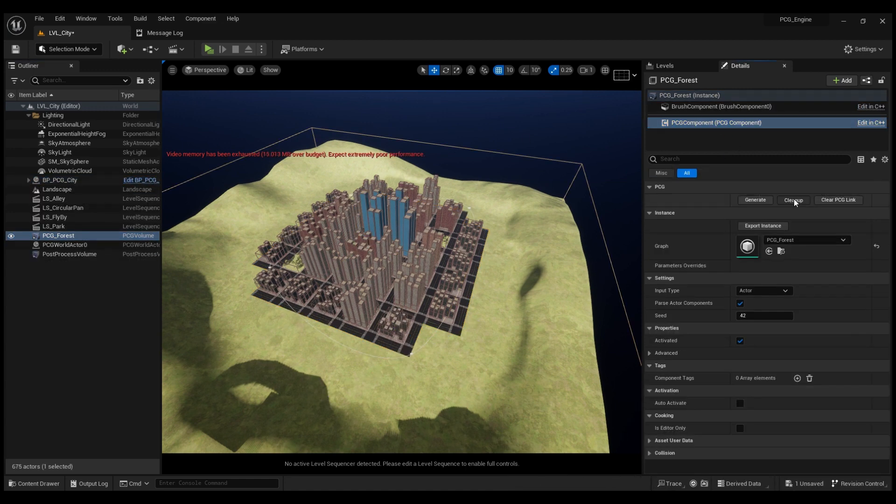
pyautogui.click(763, 200)
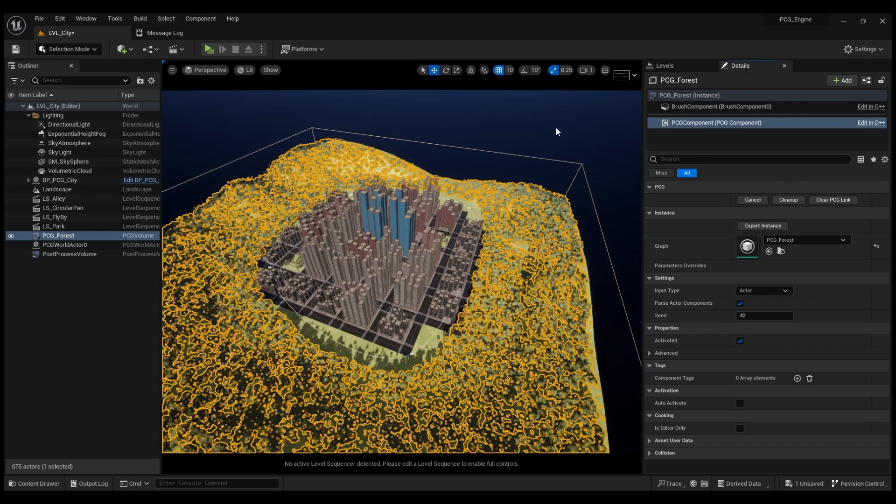
pyautogui.click(568, 134)
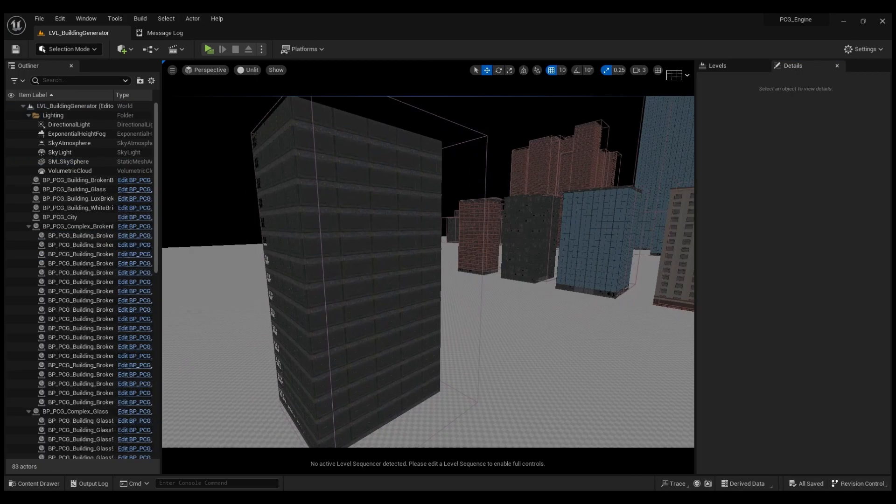
# - Widen the PCG_Building volume along its X scale axis and generate its building again from the PCG component
pyautogui.moveTo(500, 240); pyautogui.dragTo(411, 230, button='right')
pyautogui.moveTo(424, 263); pyautogui.dragTo(424, 262, button='right')
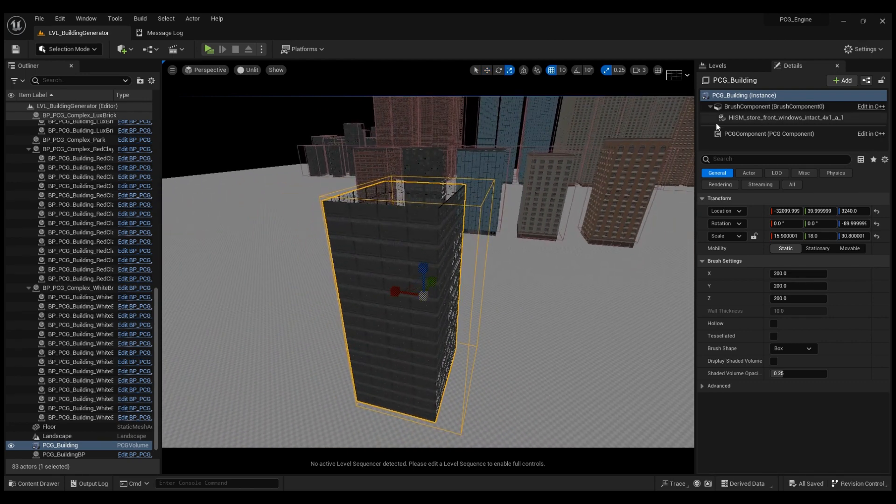
pyautogui.moveTo(402, 298); pyautogui.dragTo(396, 299)
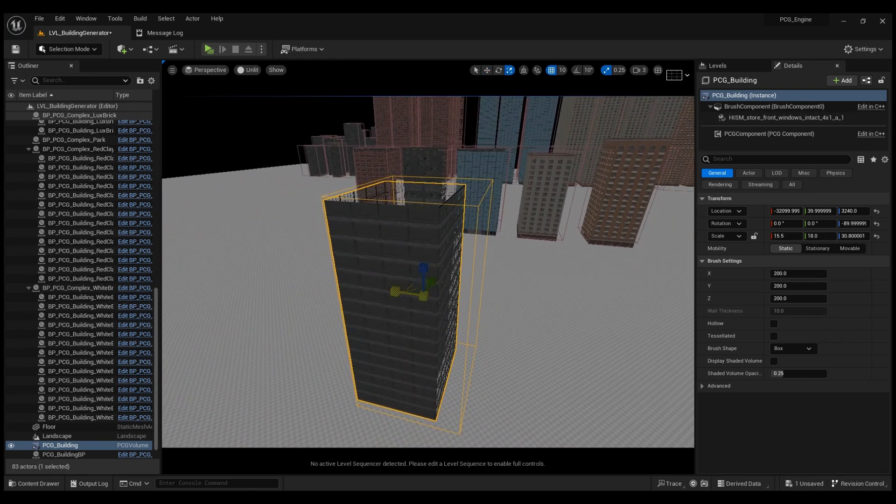
pyautogui.moveTo(408, 297); pyautogui.dragTo(407, 297, button='right')
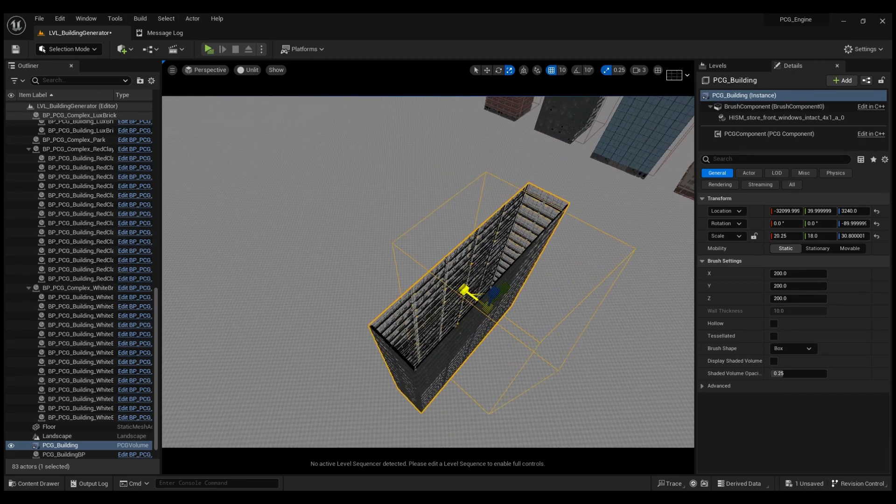
pyautogui.moveTo(538, 304); pyautogui.dragTo(538, 304, button='right')
pyautogui.click(775, 134)
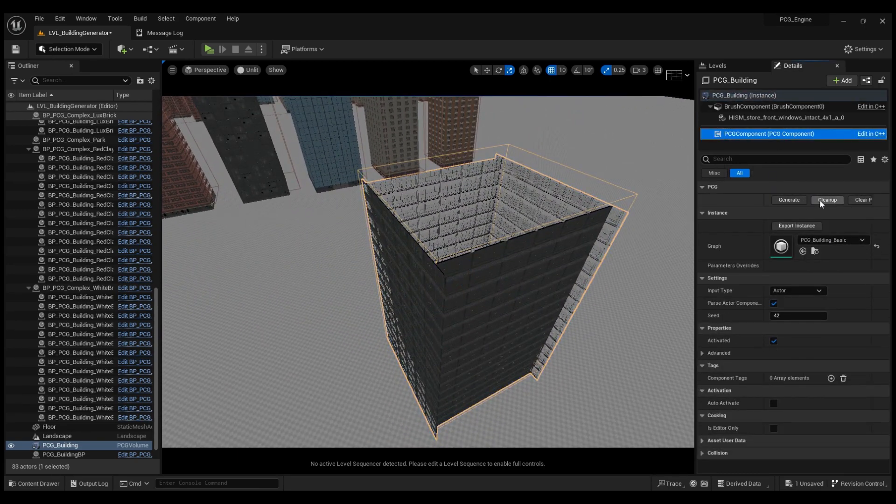
pyautogui.click(791, 202)
# - Stretch the red brick PCG_BuildingBP building to an X scale of 2.25 and move it along Y to about -11310
pyautogui.moveTo(500, 274); pyautogui.dragTo(500, 274, button='right')
pyautogui.scroll(-3, 501, 274)
pyautogui.scroll(-1, 500, 274)
pyautogui.click(422, 276)
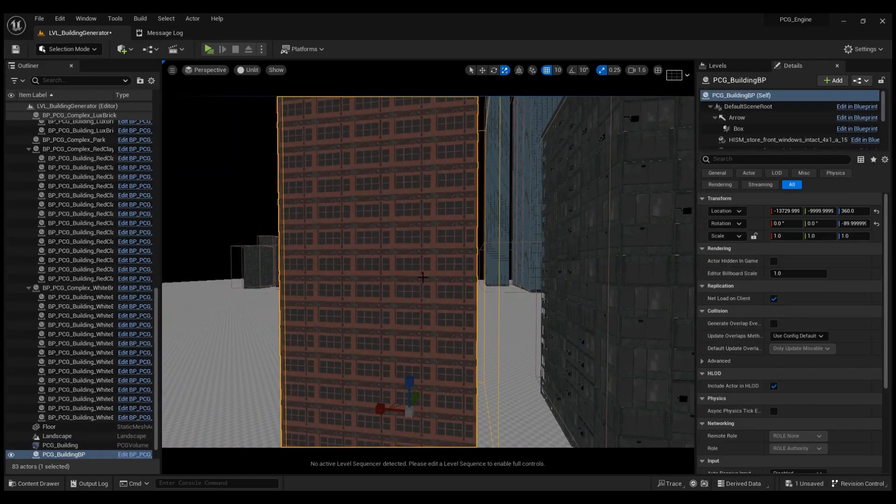
pyautogui.moveTo(422, 276); pyautogui.dragTo(422, 276, button='right')
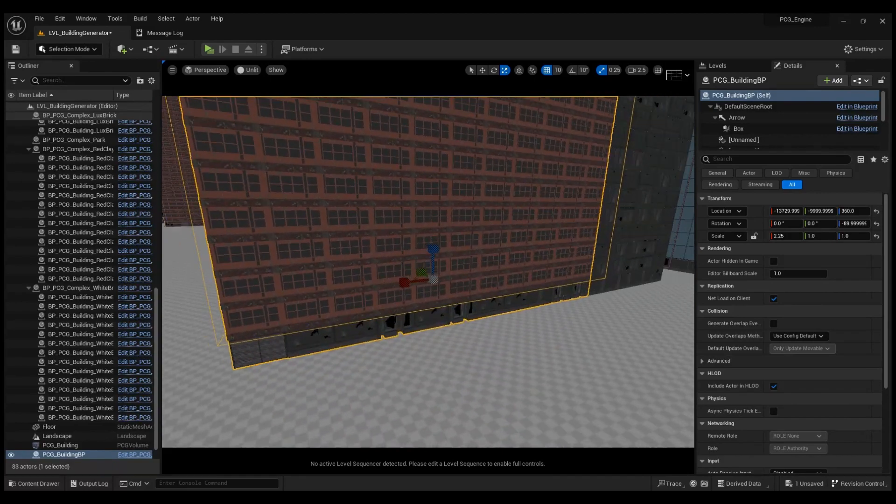
pyautogui.moveTo(406, 283); pyautogui.dragTo(405, 293)
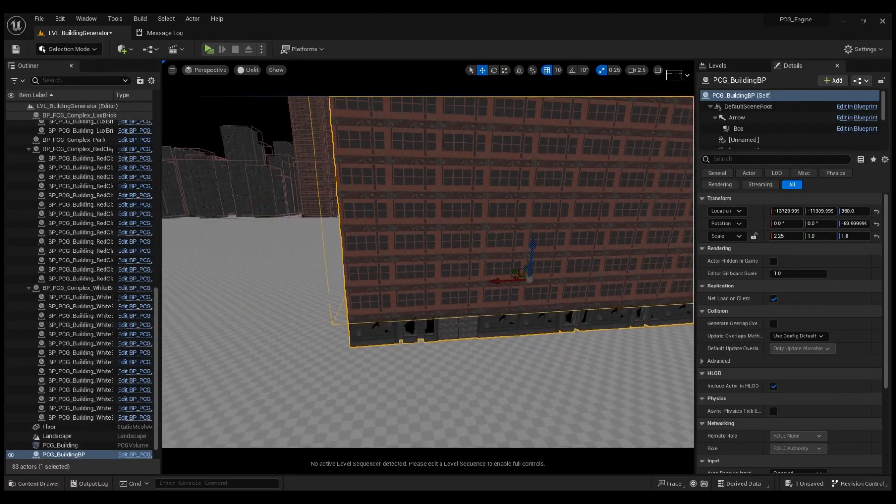
# - Select the BP_PCG_Building_LuxBrick building and examine its facade and ground floor up close
pyautogui.moveTo(406, 293); pyautogui.dragTo(405, 293, button='right')
pyautogui.scroll(3, 406, 293)
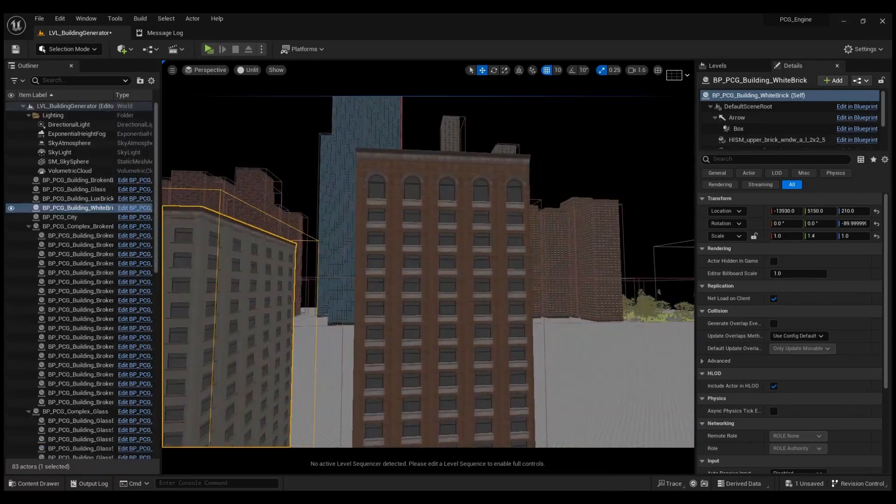
pyautogui.click(363, 211)
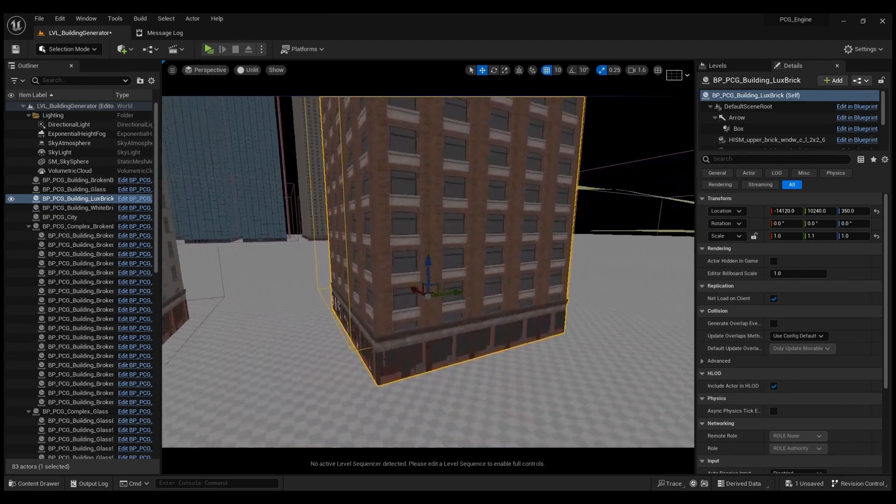
pyautogui.scroll(-4, 388, 288)
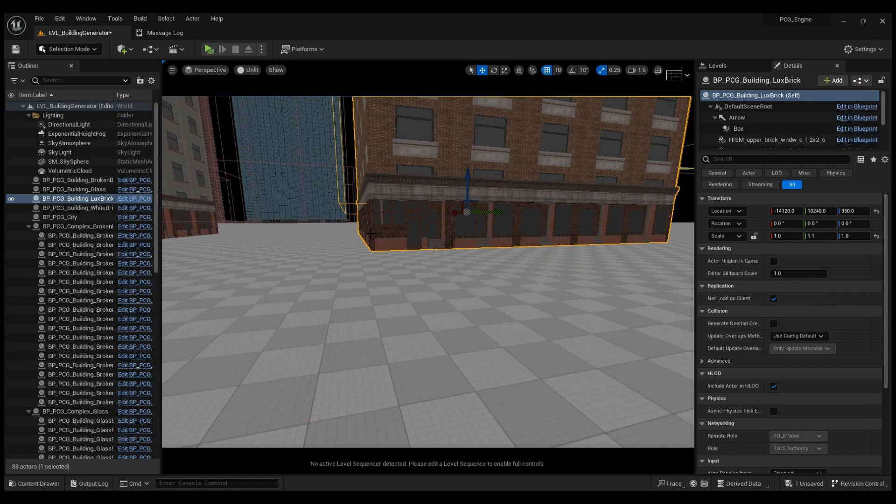
# - Make the BP_PCG_Building_WhiteBrick building taller by scaling it to 2.25 along Z
pyautogui.moveTo(443, 238); pyautogui.dragTo(425, 250, button='right')
pyautogui.press('e')
pyautogui.press('e')
pyautogui.press('e')
pyautogui.moveTo(449, 346); pyautogui.dragTo(449, 315)
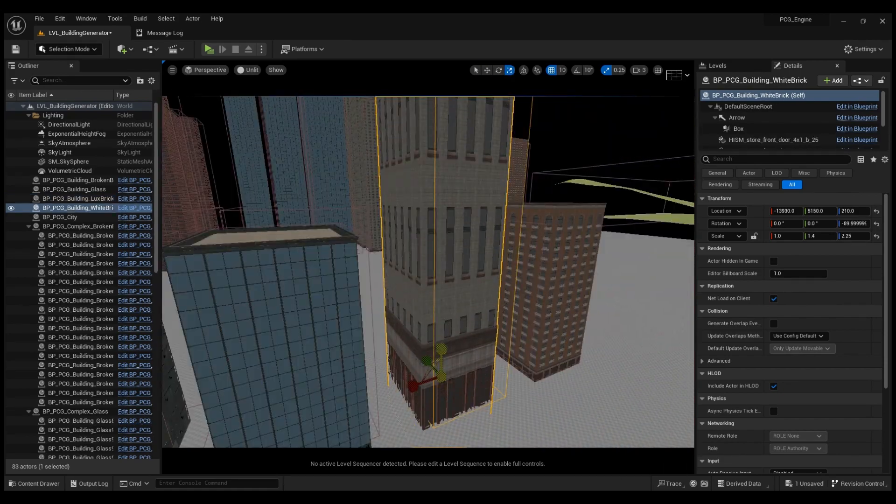
# - Select the BP_PCG_Complex_BrokenBlue building complex and collapse its list of child buildings
pyautogui.moveTo(450, 345); pyautogui.dragTo(320, 349, button='right')
pyautogui.press('w')
pyautogui.click(364, 350)
pyautogui.press('w')
pyautogui.moveTo(409, 345); pyautogui.dragTo(332, 377, button='right')
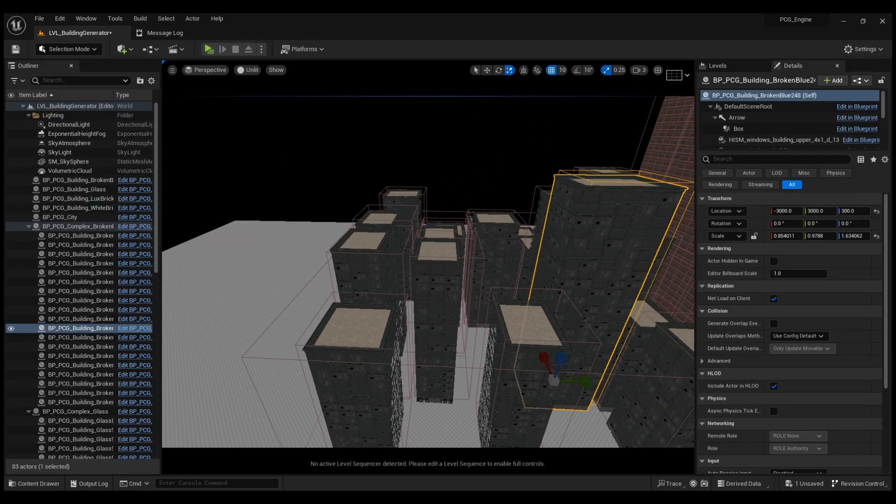
pyautogui.click(299, 360)
pyautogui.click(28, 227)
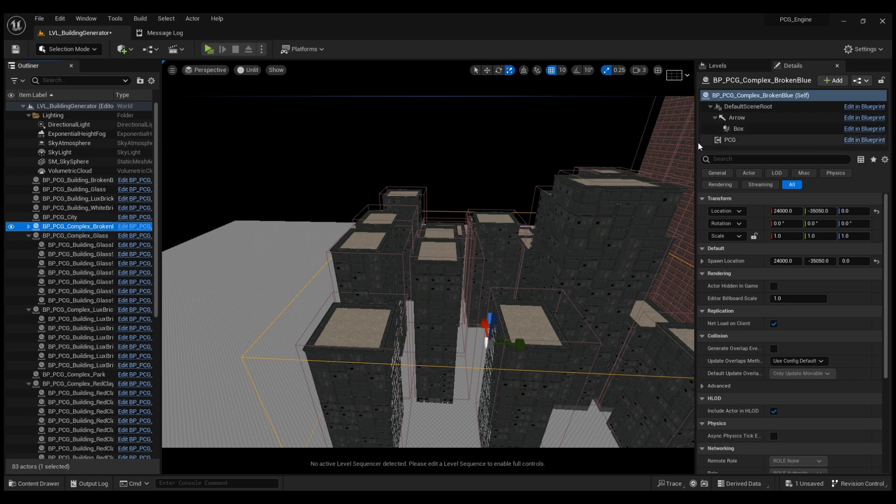
# - Frame the BrokenBlue complex and examine how its buildings are laid out within the bounding box
pyautogui.press('f')
pyautogui.press('a')
pyautogui.moveTo(409, 296); pyautogui.dragTo(451, 298, button='right')
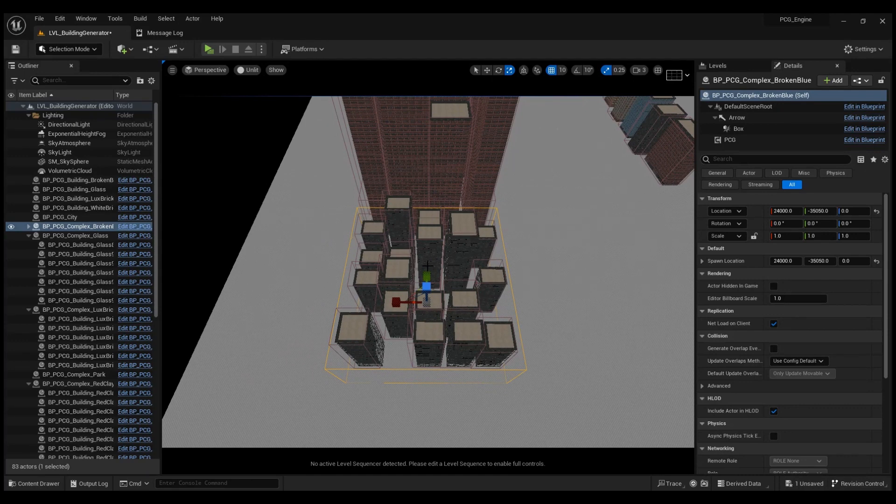
pyautogui.press('d')
pyautogui.moveTo(450, 298); pyautogui.dragTo(462, 257, button='right')
pyautogui.press('w')
pyautogui.press('f')
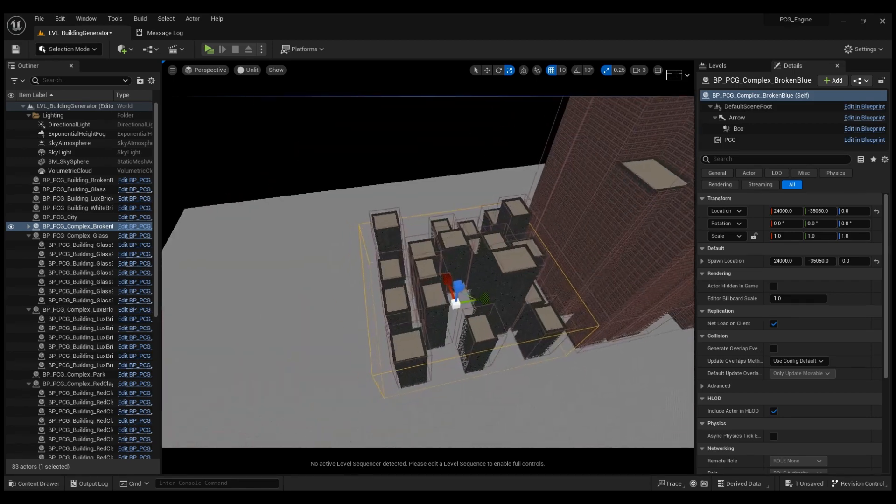
# - Select the BrokenBlue complex's PCG component and open its PCG_BuildingCoplex_Short_BrokenBlue graph
pyautogui.click(755, 139)
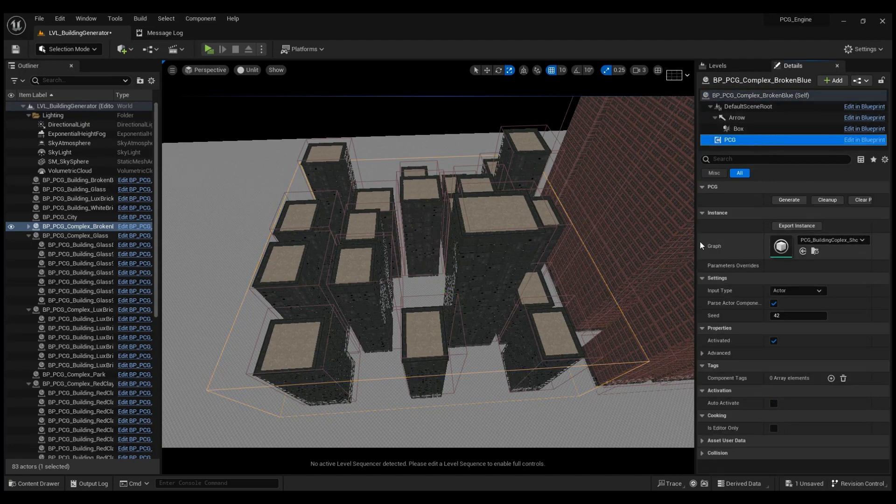
pyautogui.moveTo(697, 240); pyautogui.dragTo(642, 245)
pyautogui.moveTo(551, 255)
pyautogui.mouseDown(button='right')
pyautogui.moveTo(579, 254)
pyautogui.moveTo(621, 224)
pyautogui.moveTo(637, 224)
pyautogui.moveTo(607, 191)
pyautogui.moveTo(626, 217)
pyautogui.moveTo(555, 231)
pyautogui.moveTo(539, 247)
pyautogui.mouseUp(button='right')
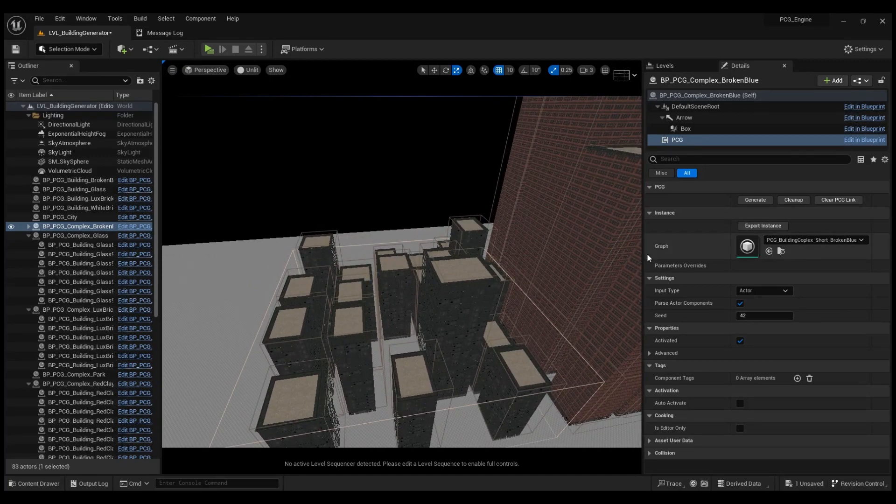
pyautogui.moveTo(551, 261); pyautogui.dragTo(561, 213, button='right')
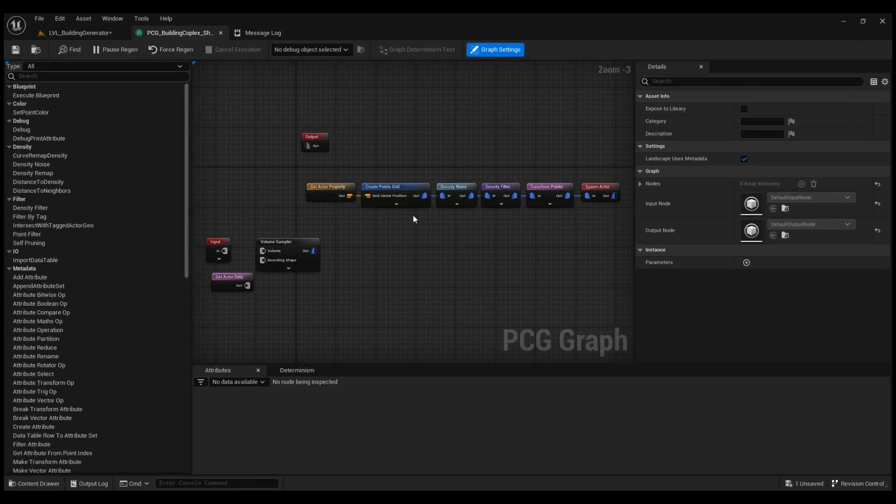
# - Examine the Volume Sampler node's settings and the disconnected Input and Get Actor Data nodes beside it
pyautogui.scroll(2, 348, 223)
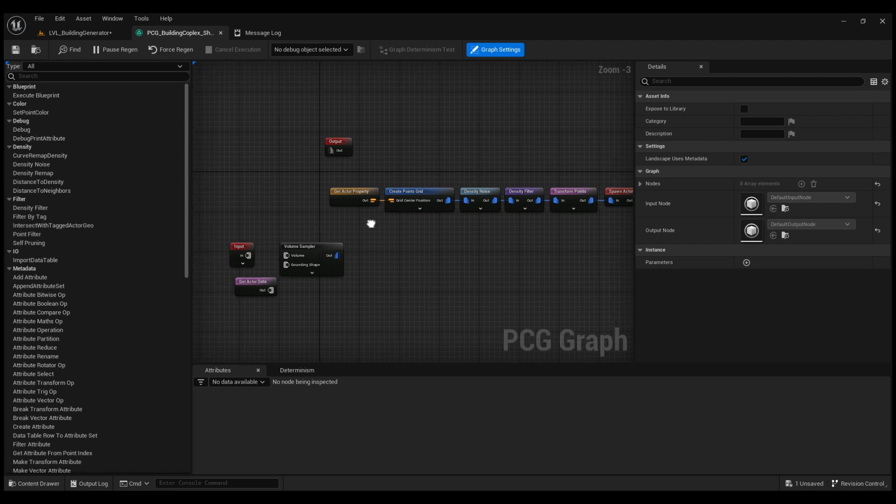
pyautogui.click(361, 241)
pyautogui.moveTo(353, 225); pyautogui.dragTo(410, 162, button='right')
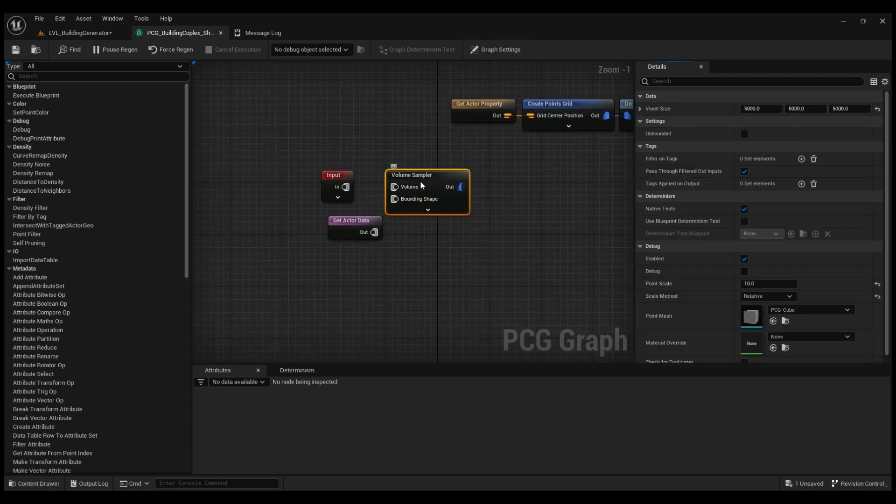
pyautogui.moveTo(509, 201); pyautogui.dragTo(477, 226, button='right')
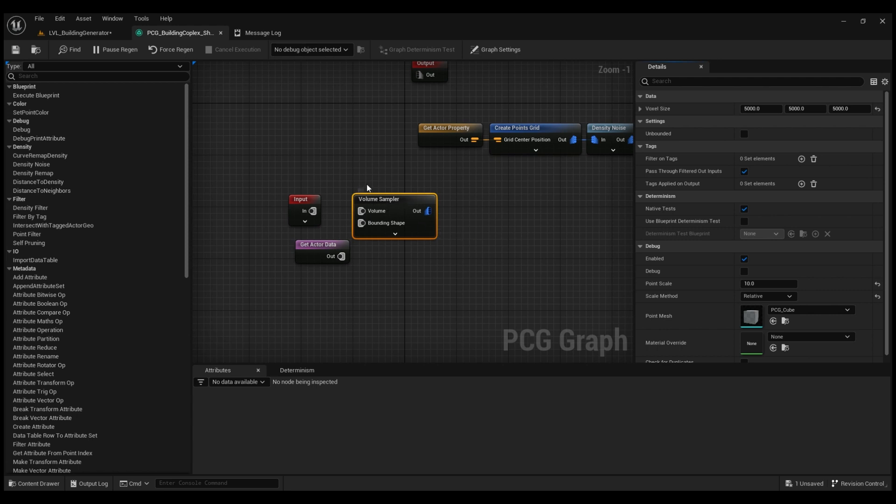
pyautogui.moveTo(504, 203); pyautogui.dragTo(526, 188, button='right')
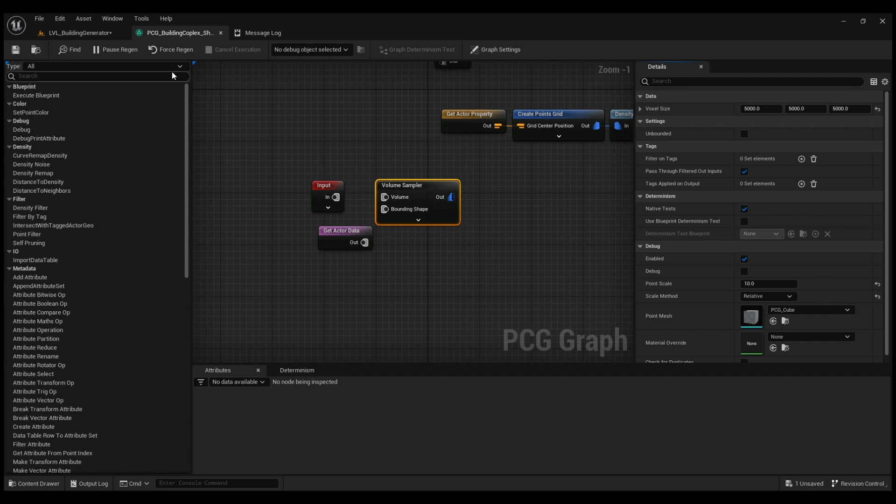
pyautogui.moveTo(531, 183); pyautogui.dragTo(452, 261, button='right')
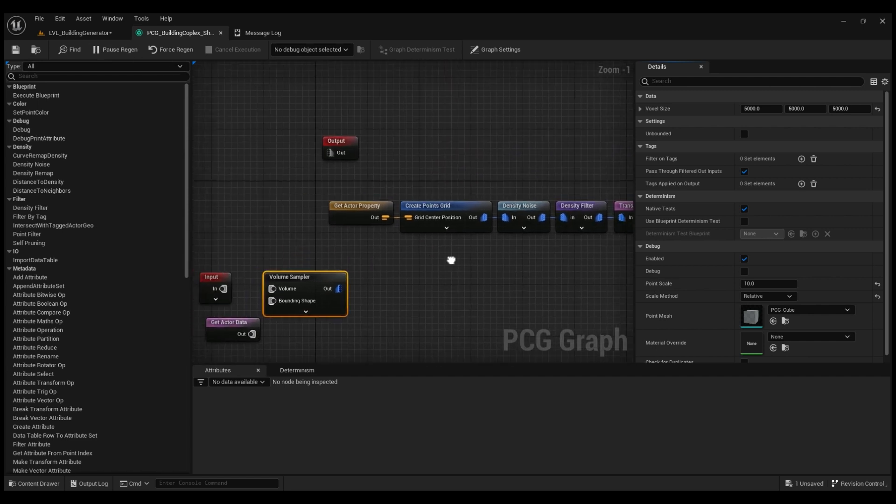
# - Examine the Create Points Grid node's grid extents and cell size, and the Get Actor Property node feeding it
pyautogui.scroll(1, 452, 261)
pyautogui.click(438, 192)
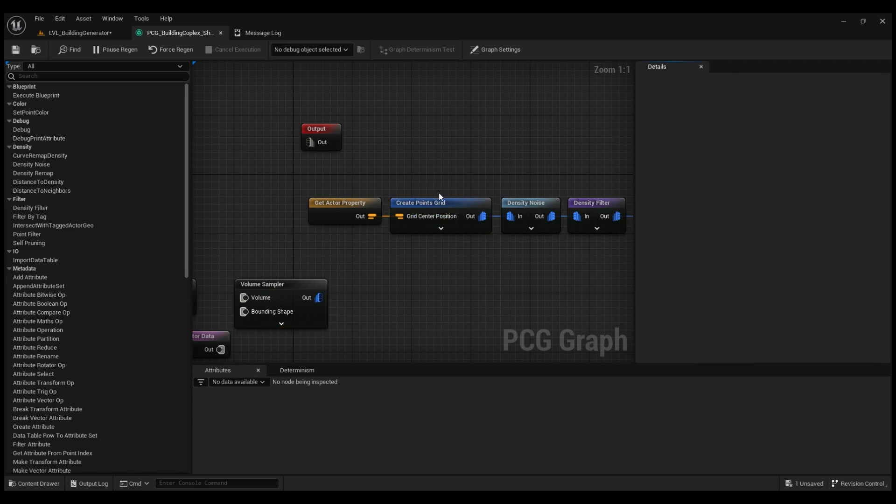
pyautogui.click(406, 203)
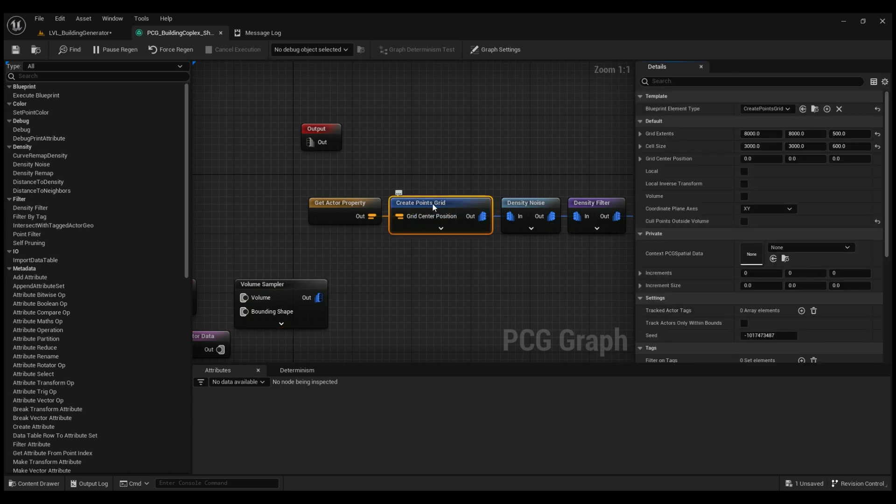
pyautogui.click(360, 217)
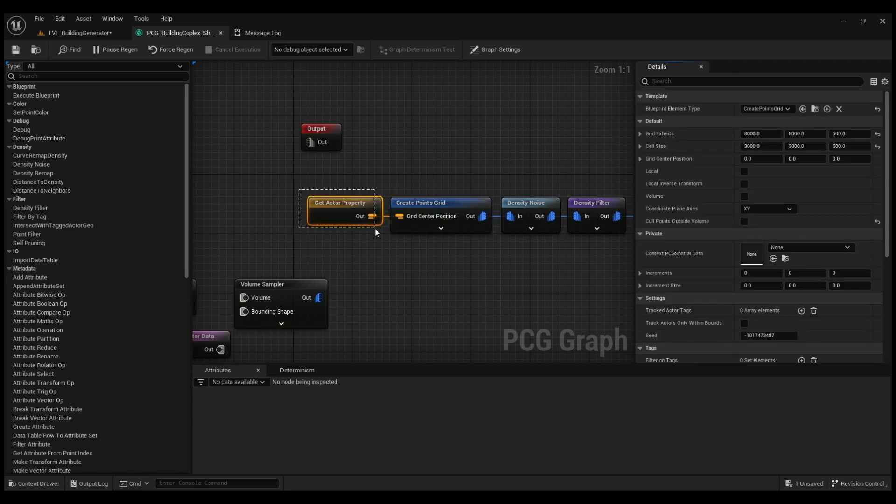
pyautogui.click(445, 206)
pyautogui.moveTo(496, 259); pyautogui.dragTo(402, 237, button='right')
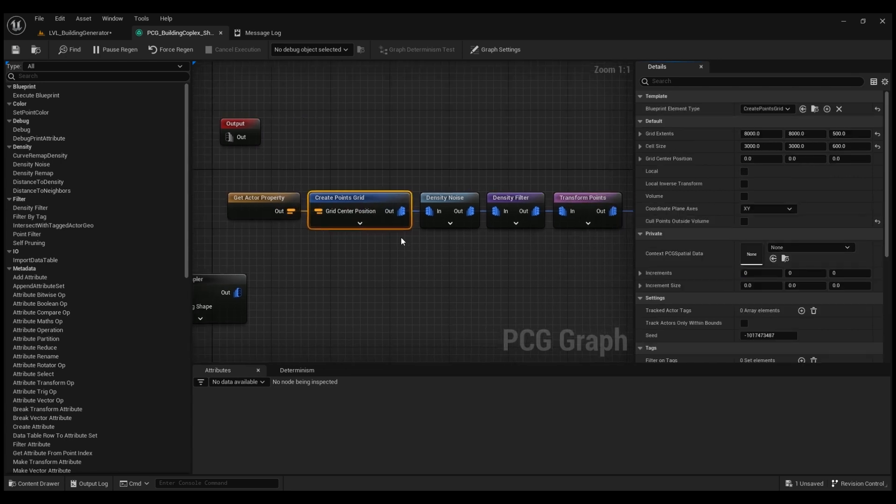
pyautogui.click(342, 178)
pyautogui.moveTo(343, 176); pyautogui.dragTo(420, 154, button='right')
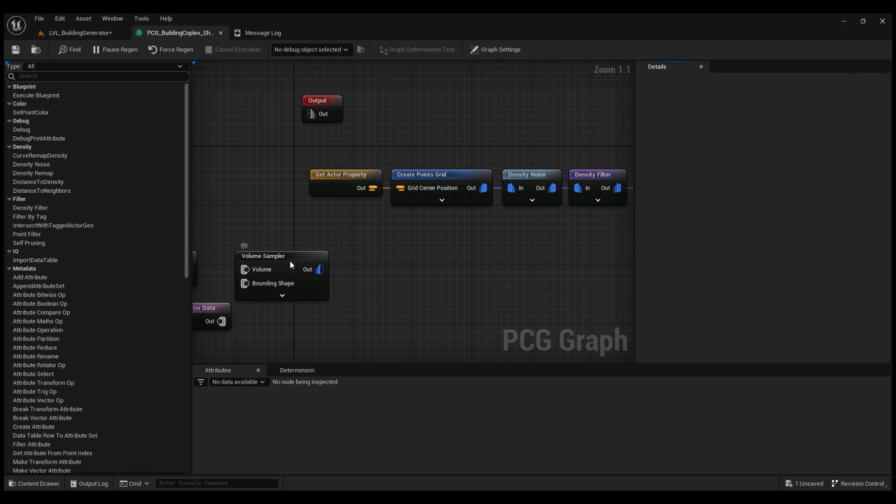
# - Enable debug display on the Create Points Grid node and examine its point cubes among the BrokenBlue buildings in the level
pyautogui.click(464, 174)
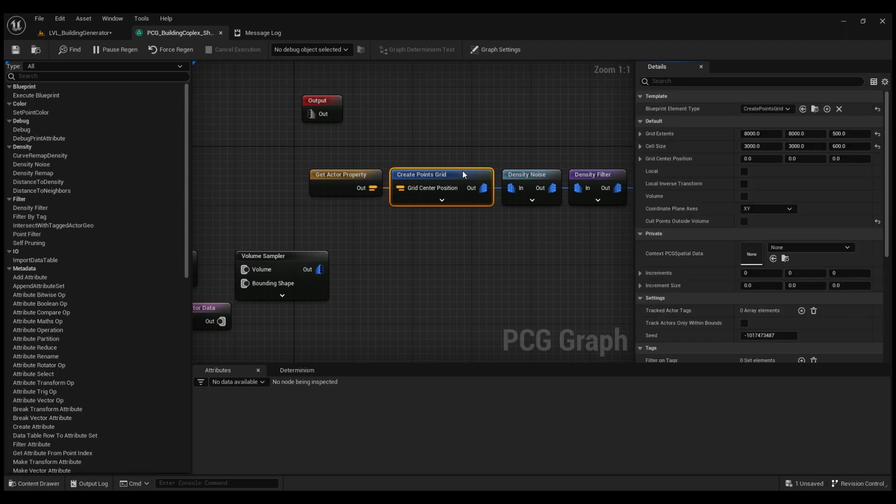
pyautogui.click(79, 32)
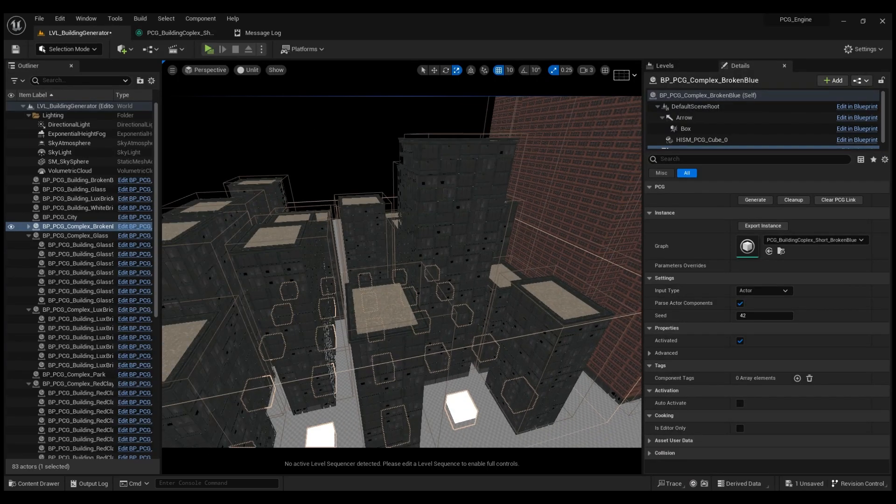
pyautogui.moveTo(402, 272); pyautogui.dragTo(544, 256, button='right')
pyautogui.scroll(-1, 376, 238)
pyautogui.moveTo(376, 238); pyautogui.dragTo(345, 107, button='right')
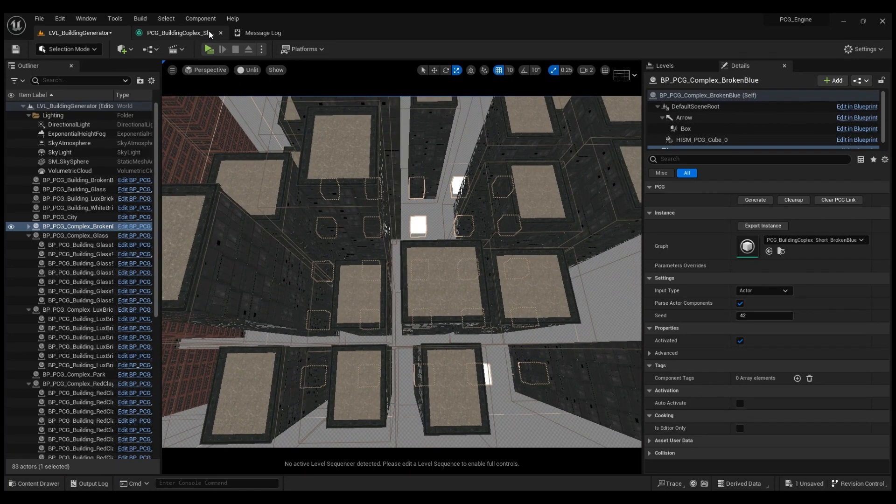
# - Examine the Spawn Actor node's template actor and the Transform Points node's offset and scale ranges in the complex graph
pyautogui.click(179, 32)
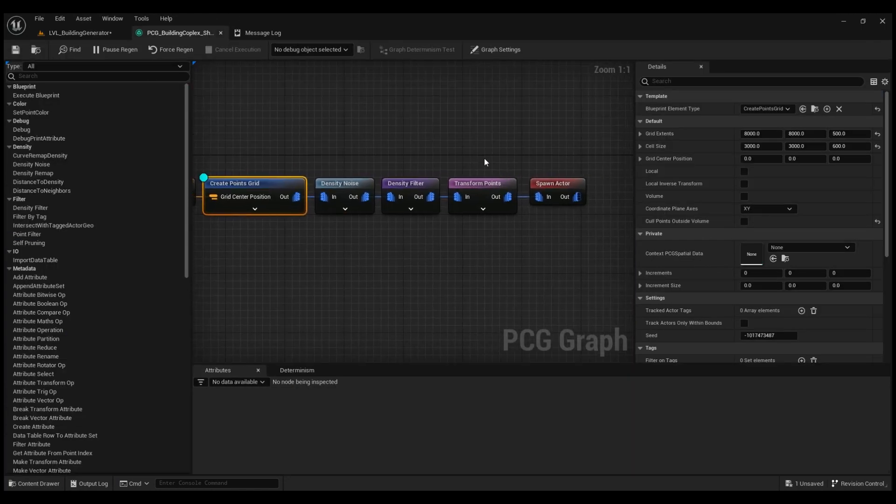
pyautogui.click(565, 184)
pyautogui.moveTo(554, 207); pyautogui.dragTo(499, 207, button='right')
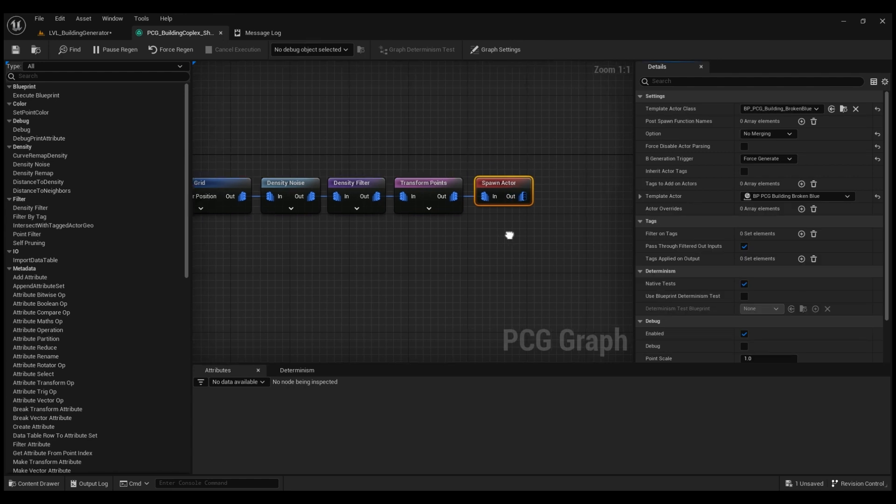
pyautogui.click(424, 185)
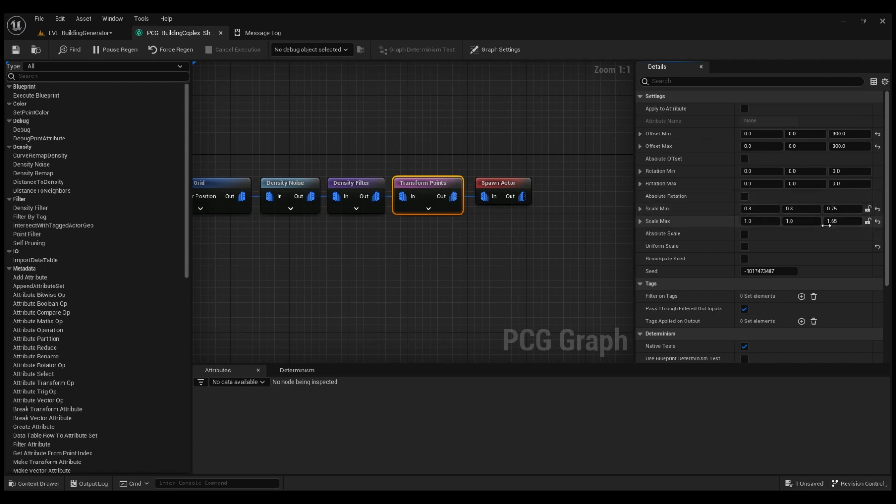
# - Stretch a short BrokenBlue building in the level to a Z scale of 2.5 and examine how it adapts
pyautogui.click(75, 34)
pyautogui.moveTo(376, 220); pyautogui.dragTo(374, 140, button='right')
pyautogui.click(438, 309)
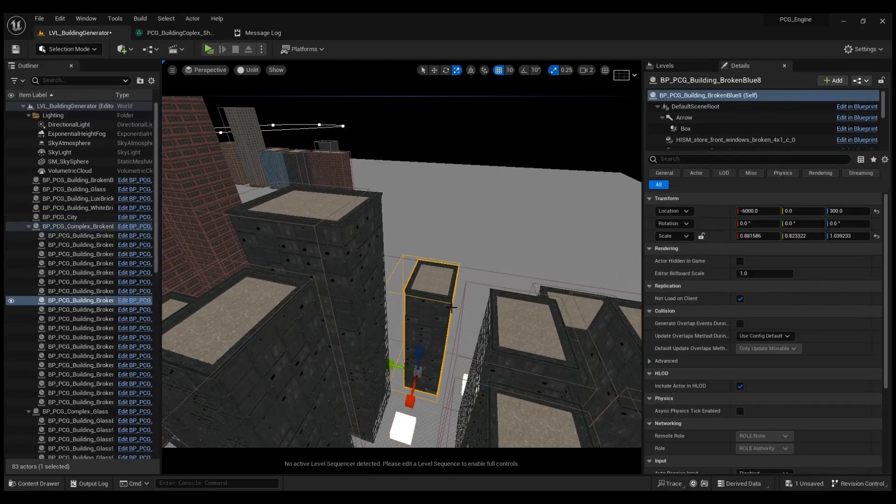
pyautogui.moveTo(422, 354); pyautogui.dragTo(426, 308)
pyautogui.moveTo(450, 356); pyautogui.dragTo(460, 308, button='right')
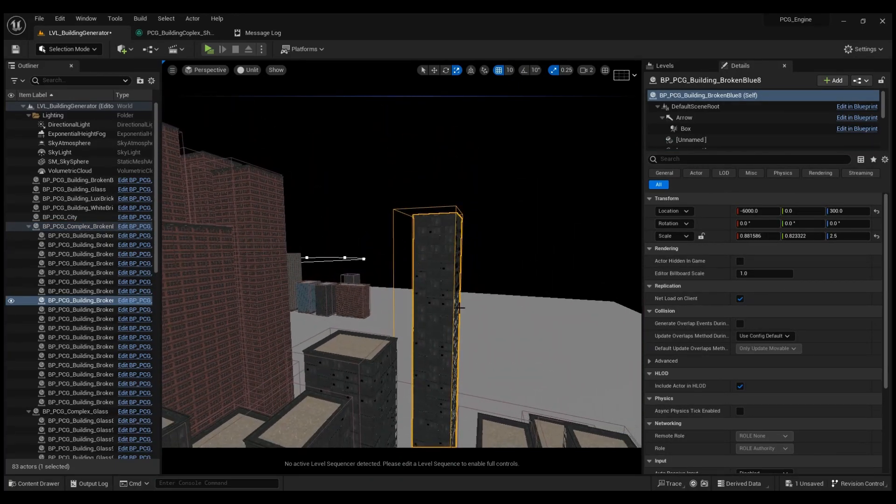
pyautogui.moveTo(390, 289); pyautogui.dragTo(366, 295, button='right')
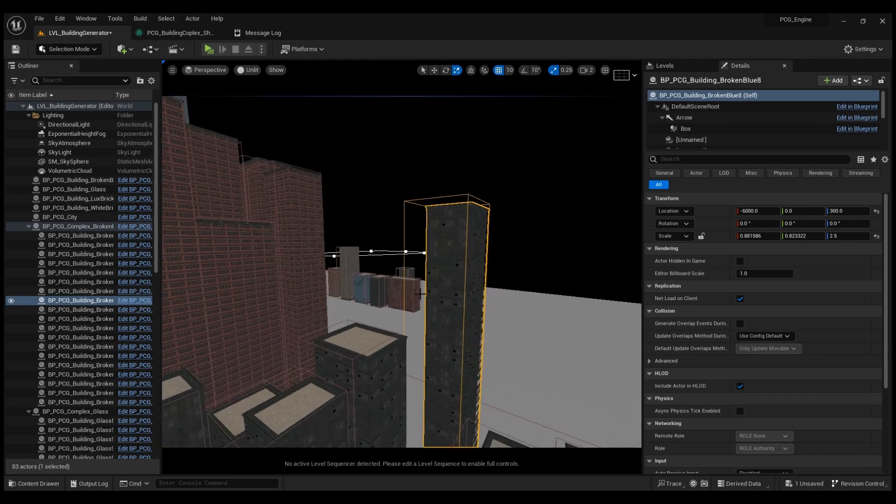
pyautogui.moveTo(470, 356); pyautogui.dragTo(466, 368, button='right')
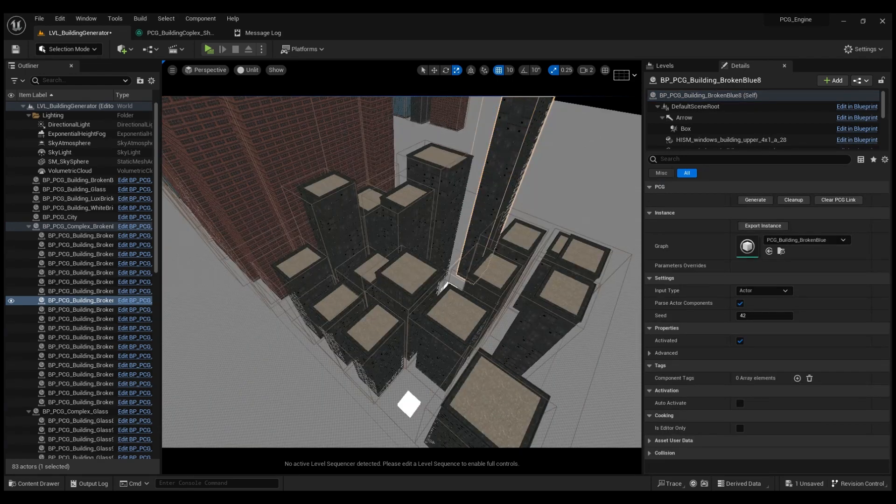
# - Select the BrokenBlue complex's PCG component and regenerate all of its buildings
pyautogui.click(414, 405)
pyautogui.scroll(-2, 707, 130)
pyautogui.click(693, 145)
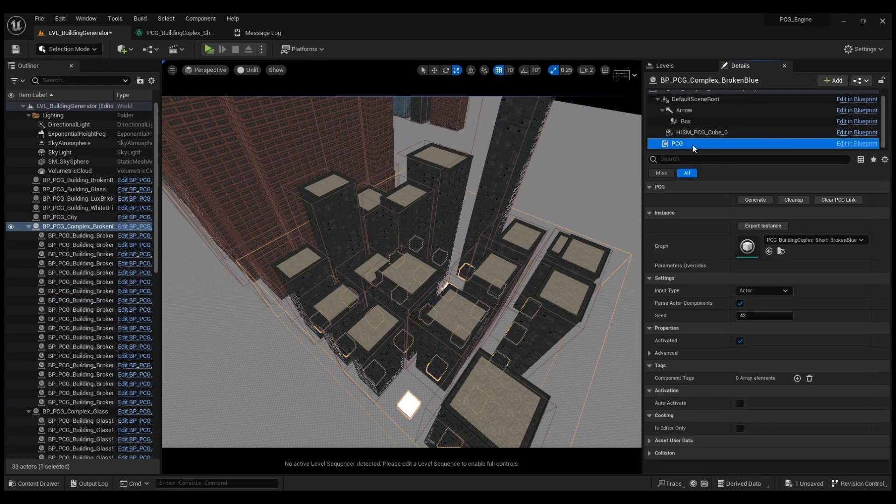
pyautogui.click(769, 199)
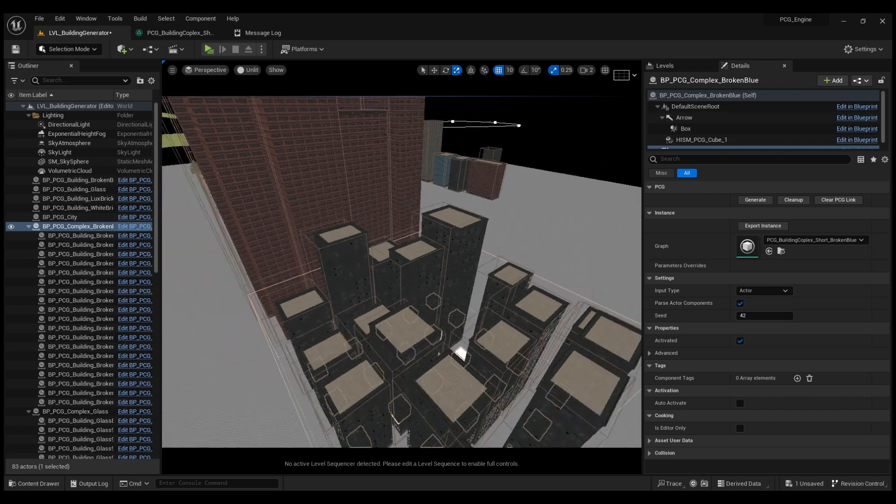
# - Set the BrokenBlue complex's seed to 10, clean up its generated content and generate it again
pyautogui.scroll(3, 518, 257)
pyautogui.press('d')
pyautogui.moveTo(551, 252); pyautogui.dragTo(425, 266, button='right')
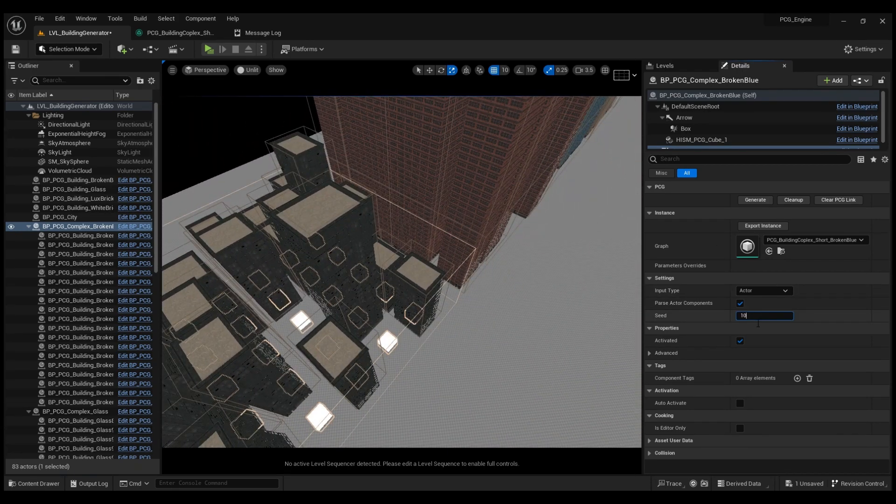
pyautogui.click(796, 201)
pyautogui.click(757, 200)
pyautogui.press('d')
pyautogui.moveTo(561, 233); pyautogui.dragTo(591, 269, button='right')
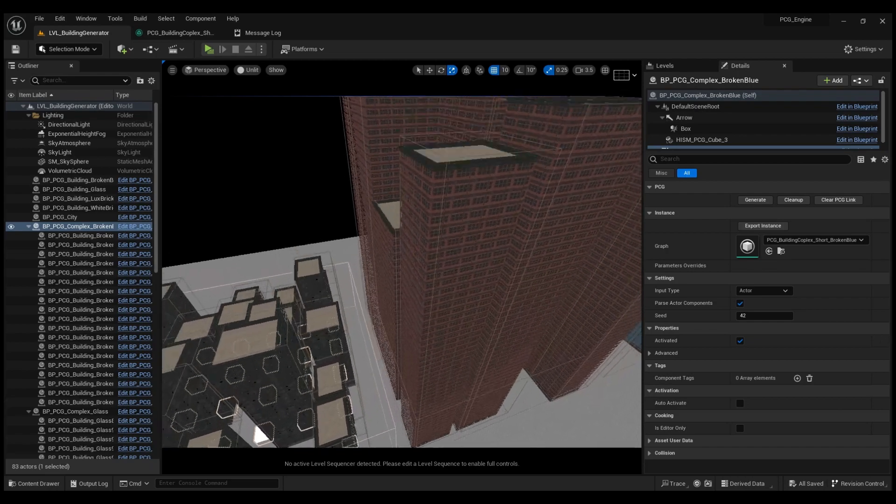
# - Survey the BrokenBlue buildings in the level, and examine the Density Filter node's bounds in the complex graph
pyautogui.moveTo(402, 271); pyautogui.dragTo(437, 260, button='right')
pyautogui.press('d')
pyautogui.press('d')
pyautogui.press('a')
pyautogui.click(158, 32)
pyautogui.moveTo(322, 237); pyautogui.dragTo(464, 255, button='right')
pyautogui.click(481, 184)
pyautogui.click(499, 201)
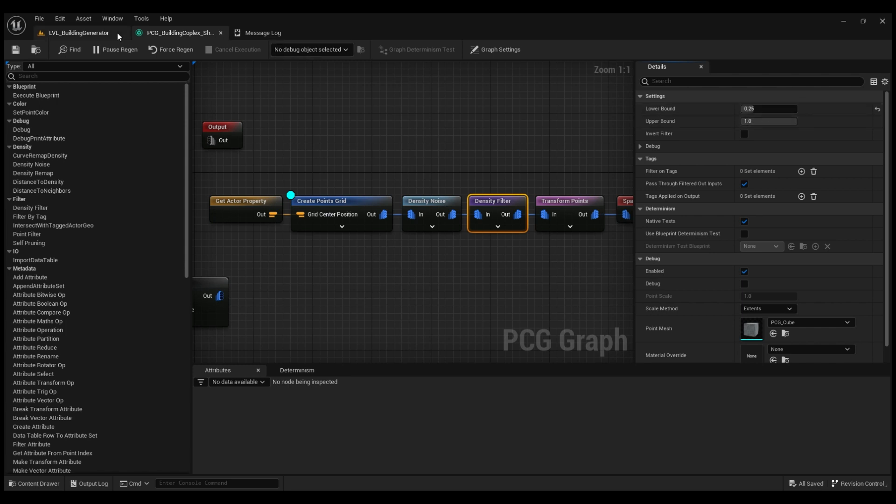
# - Select the PCG_Forest volume over the grass landscape and generate the forest from its PCG component
pyautogui.click(93, 33)
pyautogui.moveTo(401, 261); pyautogui.dragTo(500, 257, button='right')
pyautogui.scroll(-1, 453, 264)
pyautogui.moveTo(310, 286); pyautogui.dragTo(386, 262, button='right')
pyautogui.scroll(2, 326, 276)
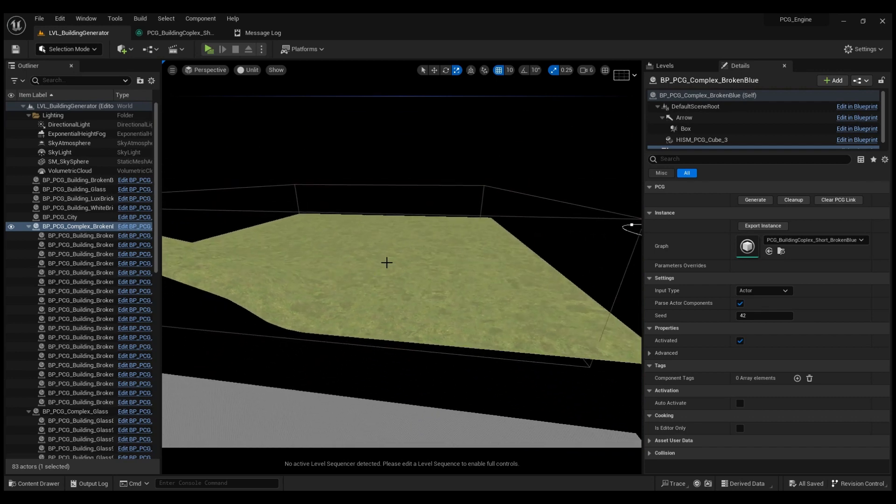
pyautogui.click(450, 223)
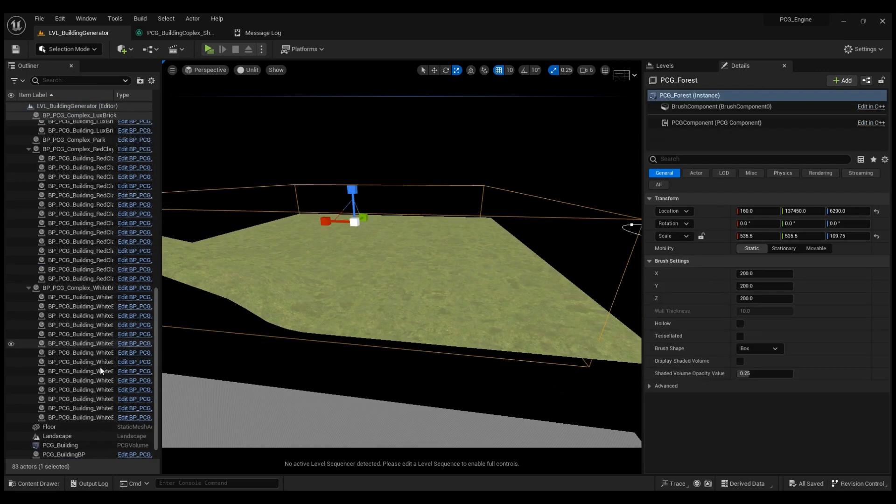
pyautogui.scroll(-1, 85, 408)
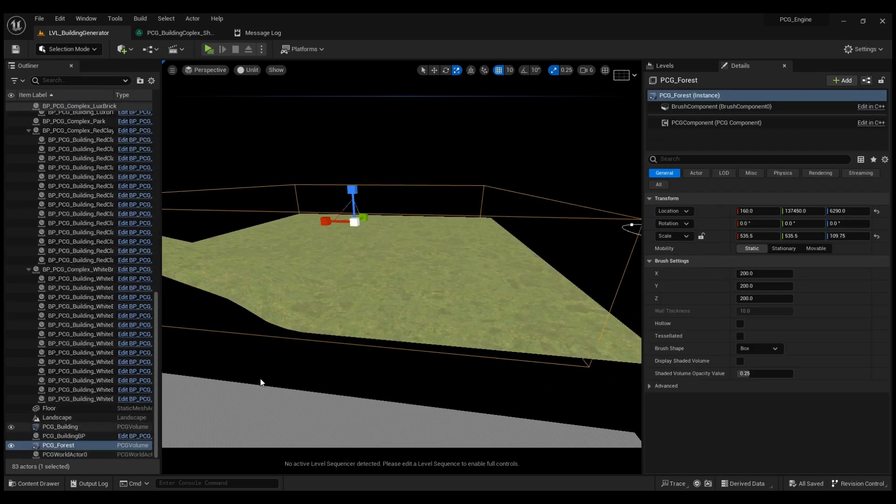
pyautogui.click(713, 124)
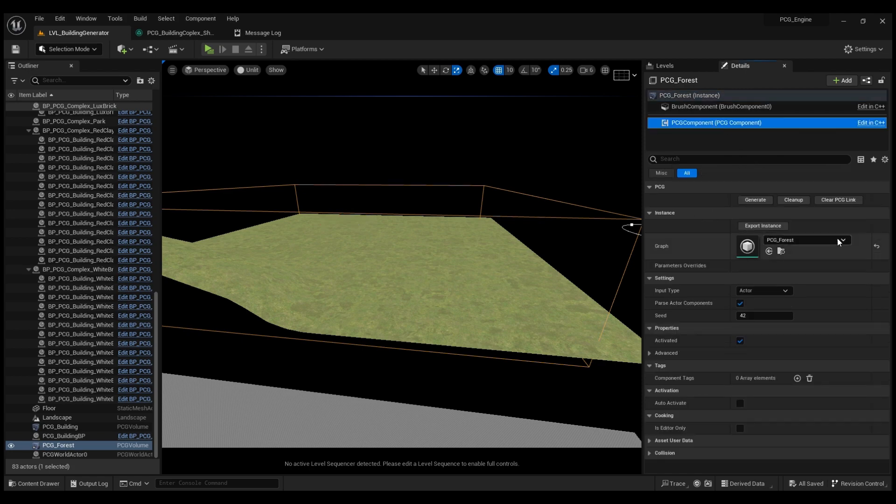
pyautogui.click(767, 198)
# - Examine the generated trees, bushes and rocks at ground level in both lit and unlit shading
pyautogui.moveTo(302, 261); pyautogui.dragTo(267, 272, button='right')
pyautogui.click(394, 340)
pyautogui.scroll(1, 405, 338)
pyautogui.moveTo(404, 339); pyautogui.dragTo(418, 315, button='right')
pyautogui.scroll(-1, 404, 334)
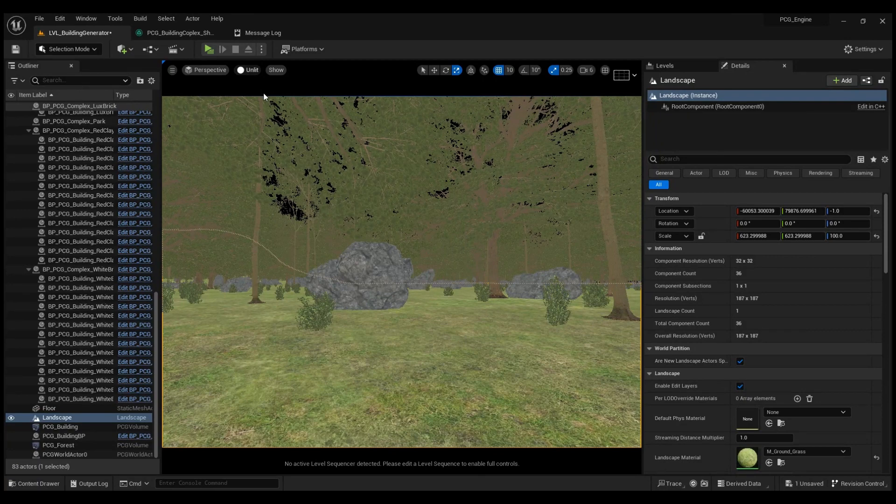
pyautogui.hotkey('alt', '4')
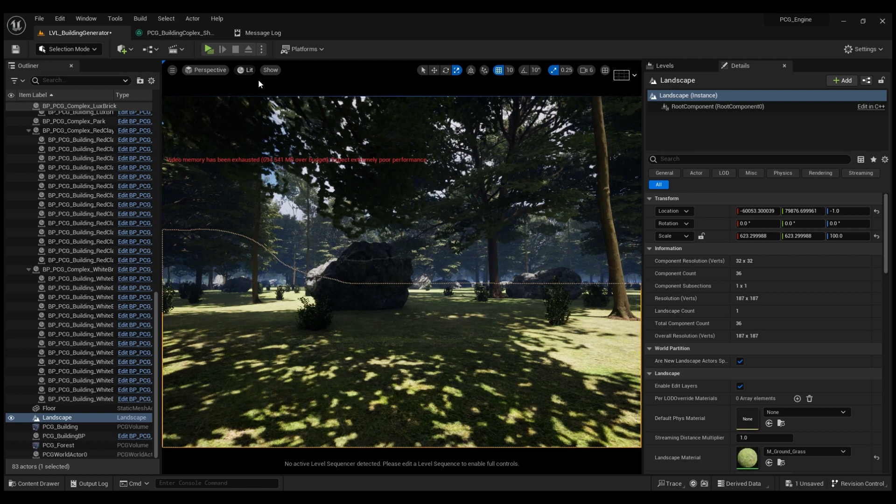
pyautogui.hotkey('alt', '3')
pyautogui.press('f')
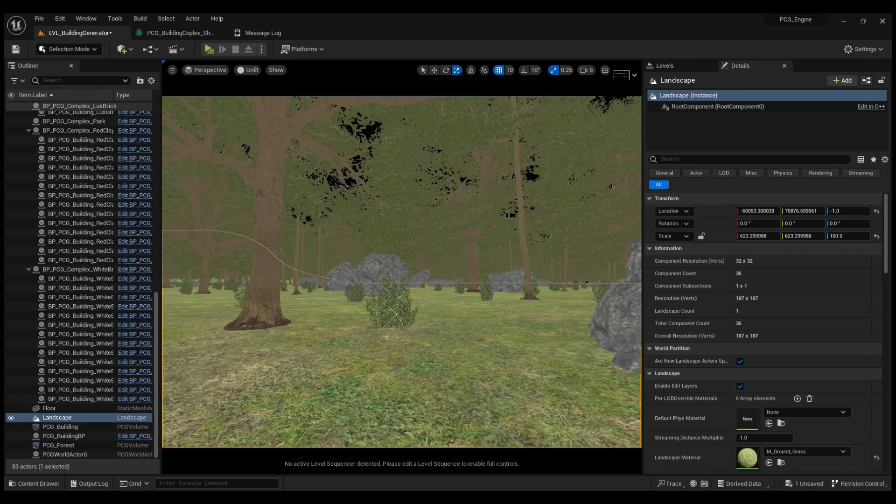
# - Return from the forest to the building complexes and select the BP_PCG_Complex_Park actor beside the brick towers
pyautogui.press('s')
pyautogui.moveTo(402, 261); pyautogui.dragTo(308, 261, button='right')
pyautogui.press('w')
pyautogui.moveTo(381, 256); pyautogui.dragTo(373, 285, button='right')
pyautogui.click(381, 256)
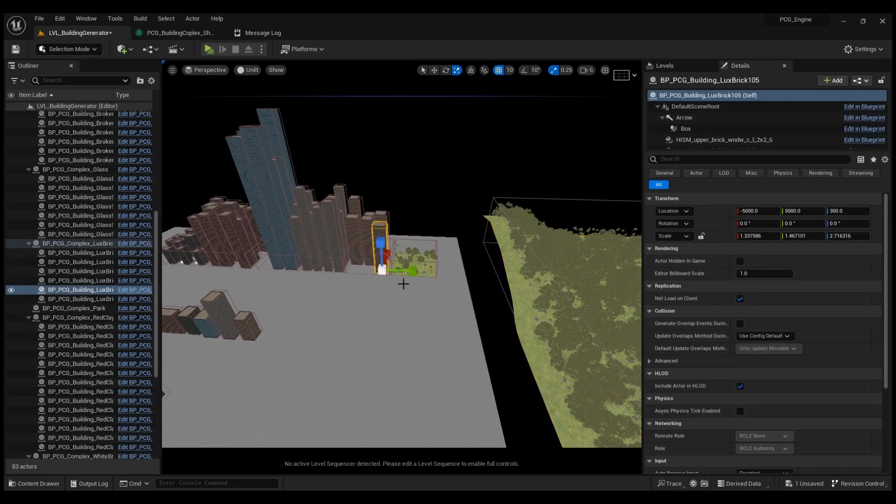
pyautogui.click(413, 288)
pyautogui.click(422, 269)
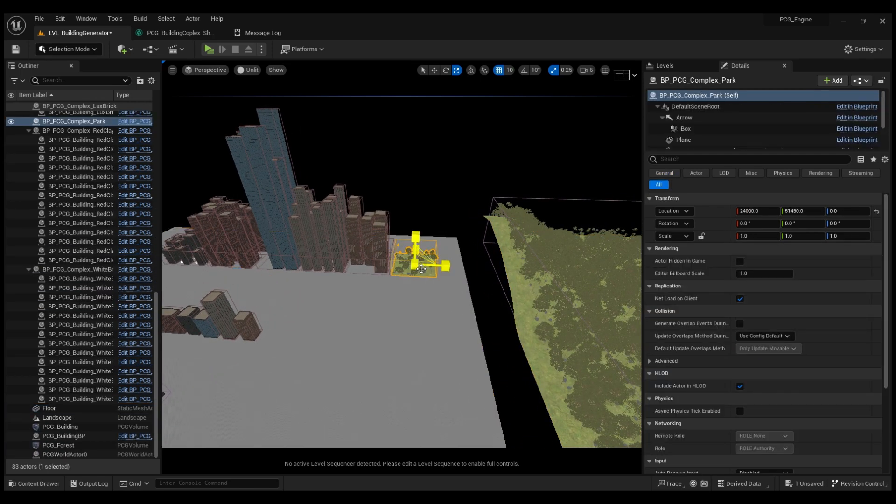
# - Enlarge the park complex to a scale of 2.5 in X and 1.75 in Y
pyautogui.press('w')
pyautogui.moveTo(421, 269); pyautogui.dragTo(417, 279, button='right')
pyautogui.scroll(2, 421, 269)
pyautogui.press('s')
pyautogui.moveTo(451, 310); pyautogui.dragTo(474, 311)
pyautogui.press('d')
pyautogui.moveTo(460, 319); pyautogui.dragTo(477, 282, button='right')
pyautogui.moveTo(476, 279); pyautogui.dragTo(523, 264)
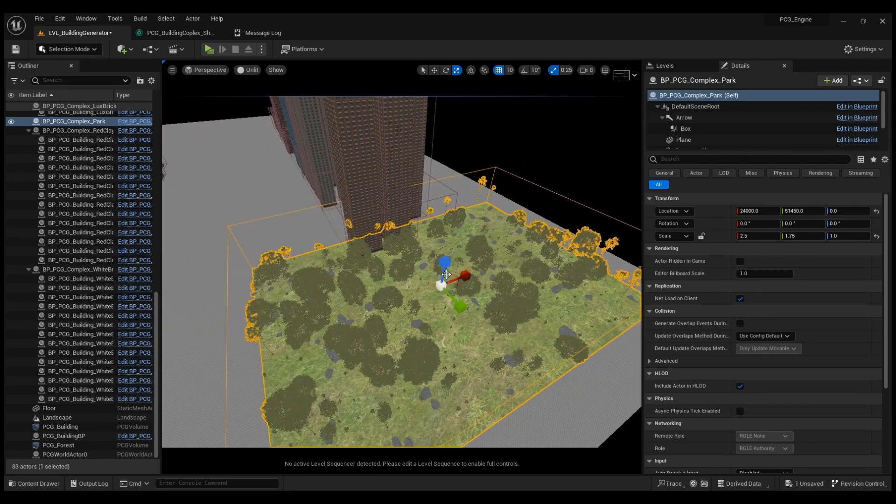
# - Select the PCG component of the park complex
pyautogui.press('s')
pyautogui.moveTo(523, 264)
pyautogui.mouseDown(button='right')
pyautogui.moveTo(507, 271)
pyautogui.moveTo(518, 273)
pyautogui.mouseUp(button='right')
pyautogui.press('d')
pyautogui.scroll(-1, 685, 139)
pyautogui.click(684, 139)
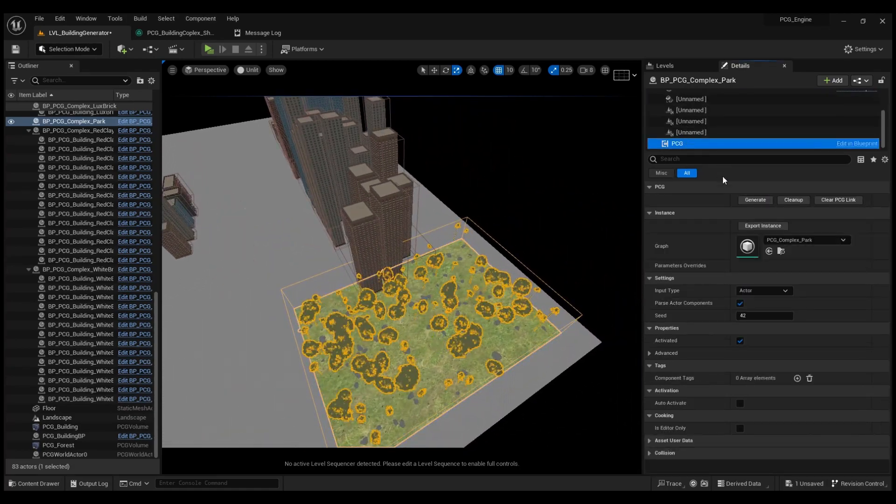
# - Examine the enlarged park's trees, rocks and grass from several sides and heights
pyautogui.press('w')
pyautogui.moveTo(355, 210); pyautogui.dragTo(310, 233, button='right')
pyautogui.press('s')
pyautogui.press('e')
pyautogui.press('d')
pyautogui.press('a')
pyautogui.moveTo(336, 194); pyautogui.dragTo(382, 198, button='right')
pyautogui.press('w')
pyautogui.moveTo(390, 283); pyautogui.dragTo(301, 313, button='right')
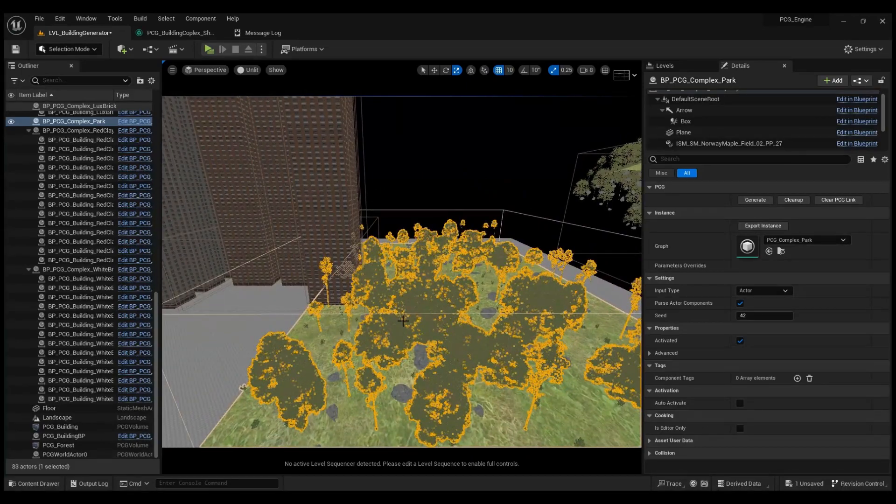
pyautogui.press('e')
pyautogui.moveTo(403, 322); pyautogui.dragTo(383, 366, button='right')
pyautogui.press('d')
pyautogui.press('s')
pyautogui.press('a')
pyautogui.moveTo(389, 233); pyautogui.dragTo(423, 232, button='right')
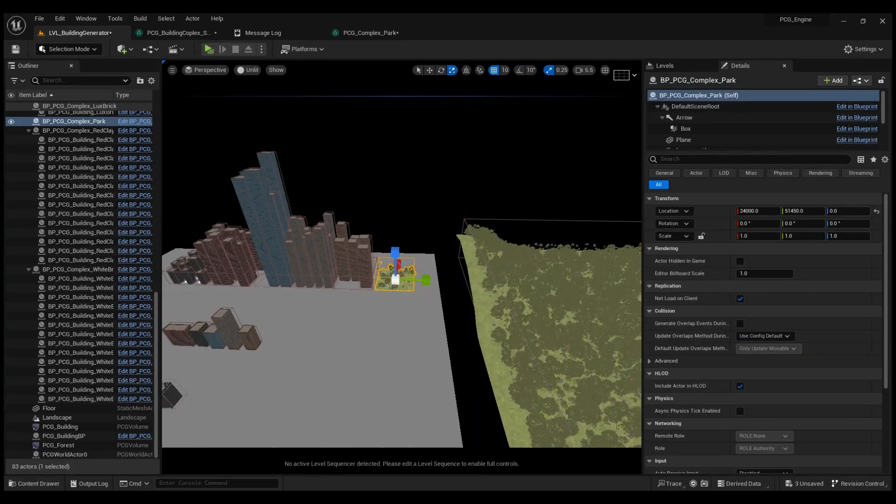
# - Select the PCG_Forest volume's PCG component and clean up the generated forest
pyautogui.moveTo(440, 274); pyautogui.dragTo(509, 274, button='right')
pyautogui.click(450, 270)
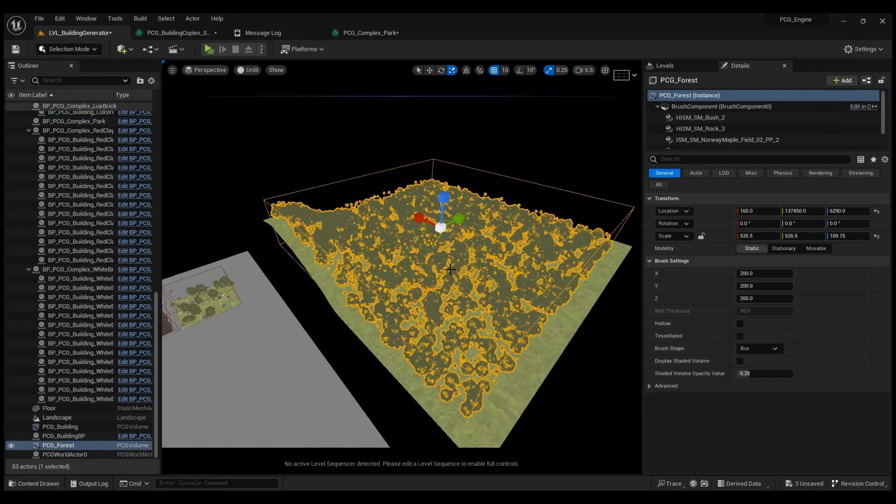
pyautogui.scroll(-2, 693, 142)
pyautogui.click(691, 139)
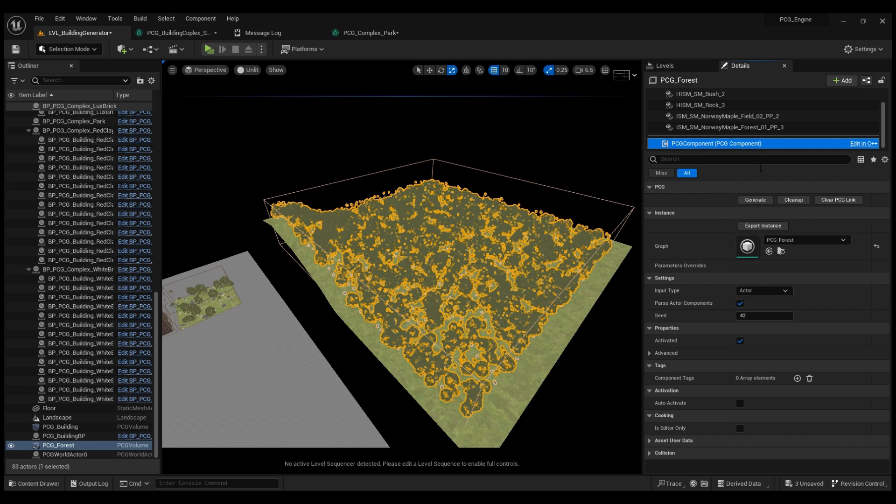
pyautogui.click(789, 199)
pyautogui.moveTo(514, 252); pyautogui.dragTo(491, 243, button='right')
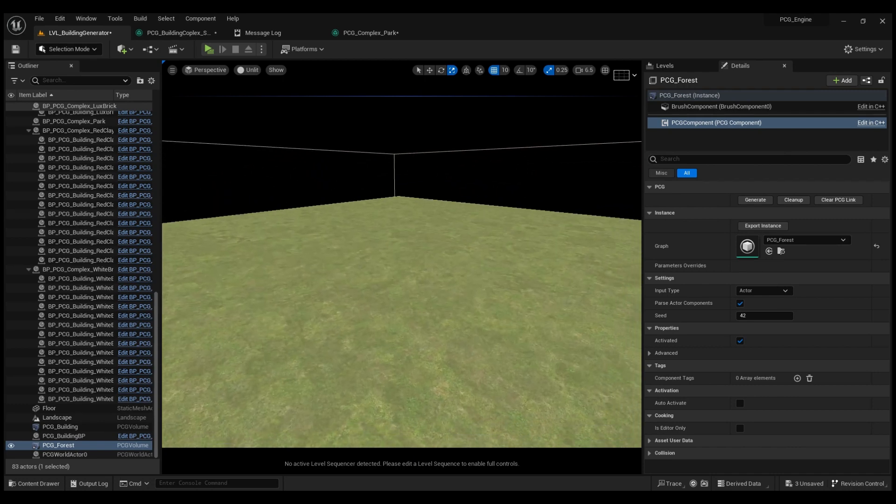
# - Open the BP_PCG_City blueprint from the City folder under PCG_City
pyautogui.click(34, 484)
pyautogui.click(281, 295)
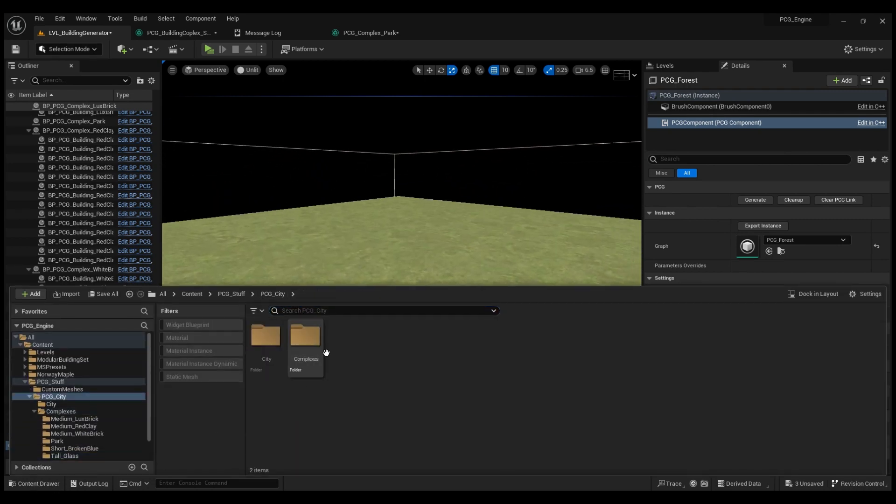
pyautogui.click(283, 348)
pyautogui.doubleClick(283, 348)
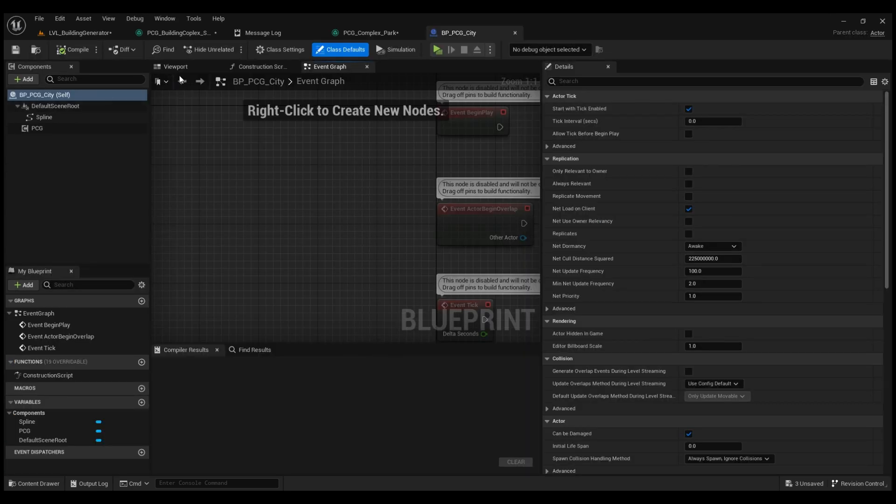
# - Examine the city blueprint's closed-loop Spline component in its 3D preview and its PCG component's PCG_CitySpline graph
pyautogui.click(176, 67)
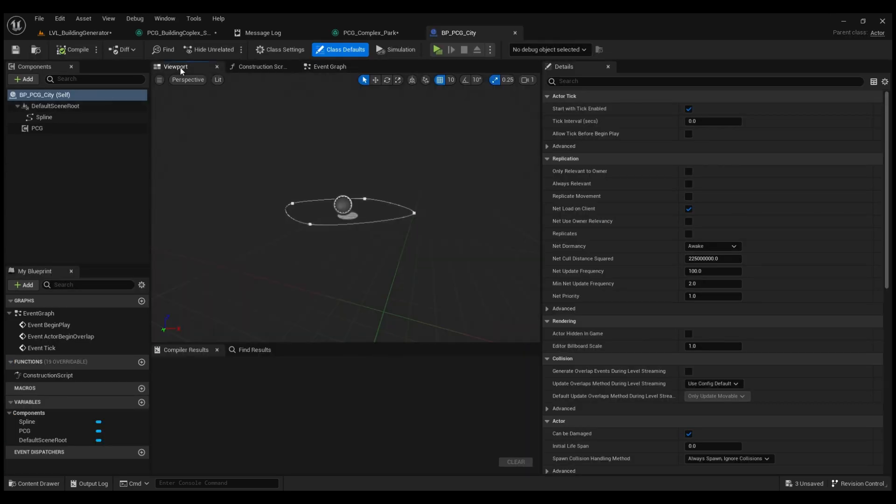
pyautogui.click(49, 118)
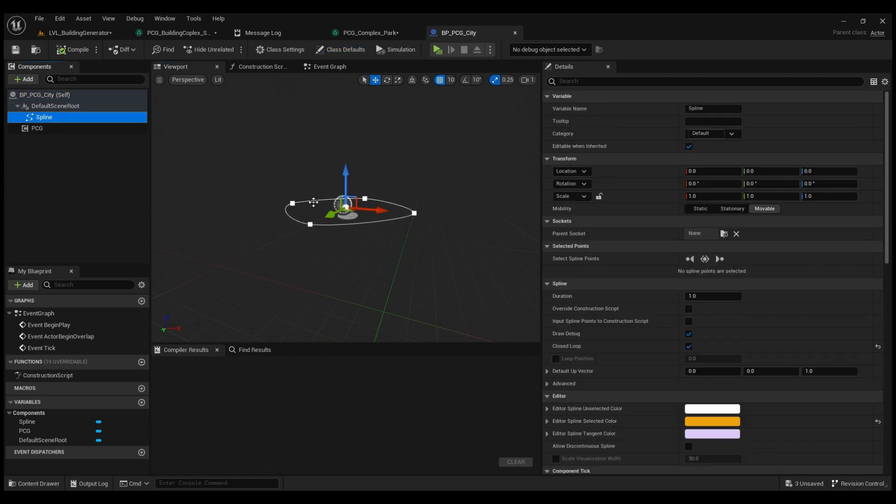
pyautogui.moveTo(336, 232); pyautogui.dragTo(364, 222, button='right')
pyautogui.click(50, 128)
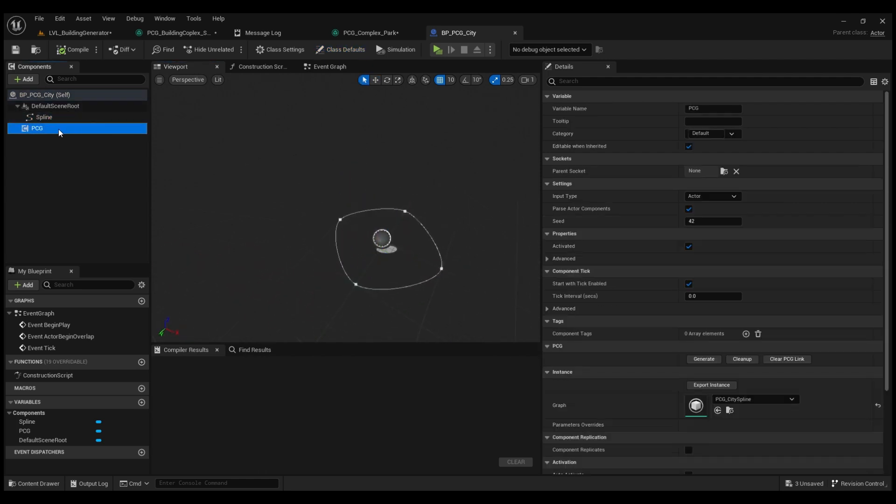
# - Place a BP_PCG_City instance in the level on the cleared landscape at about X -14480, Y 125830
pyautogui.click(89, 34)
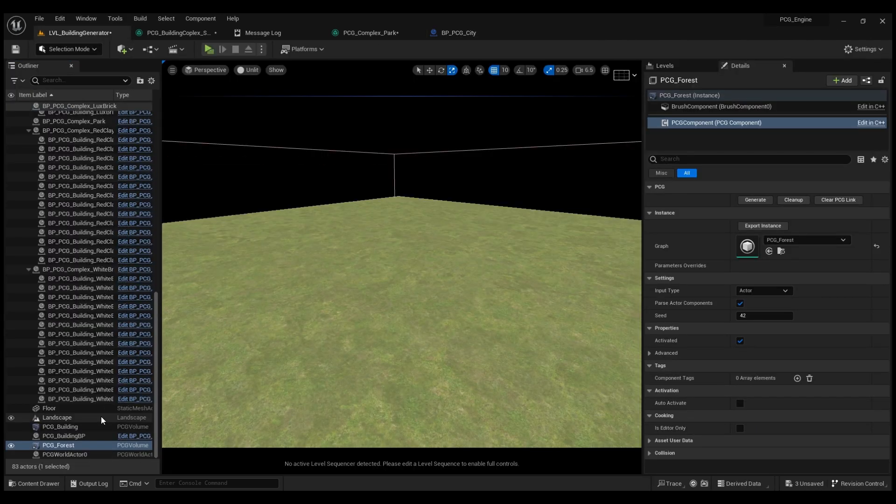
pyautogui.click(46, 483)
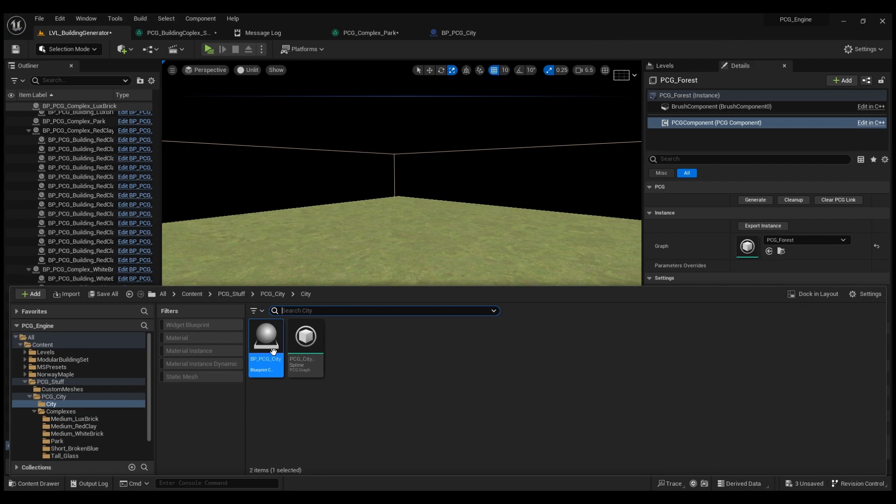
pyautogui.moveTo(273, 352); pyautogui.dragTo(442, 326)
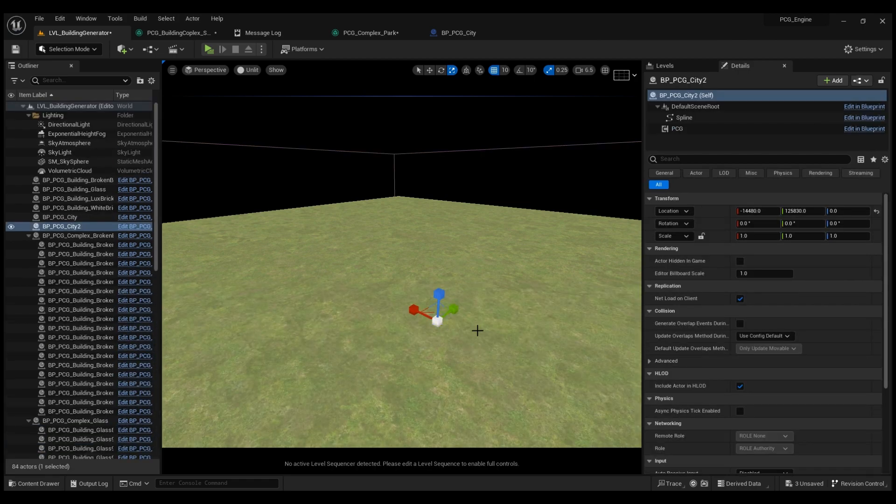
# - Pull the placed city's spline points far apart across the landscape to form a roughly triangular outline
pyautogui.moveTo(477, 330); pyautogui.dragTo(386, 372, button='right')
pyautogui.scroll(-3, 476, 330)
pyautogui.press('w')
pyautogui.scroll(-2, 476, 331)
pyautogui.press('w')
pyautogui.press('s')
pyautogui.scroll(5, 454, 332)
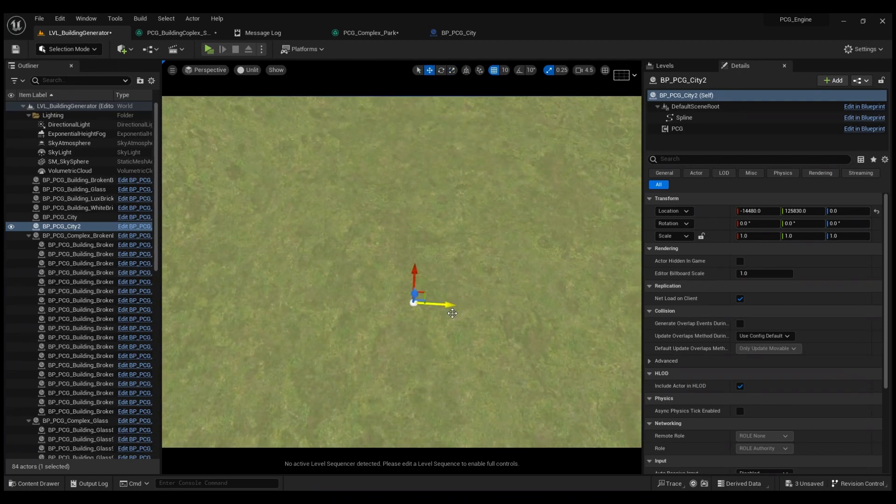
pyautogui.press('w')
pyautogui.moveTo(438, 319); pyautogui.dragTo(446, 327, button='right')
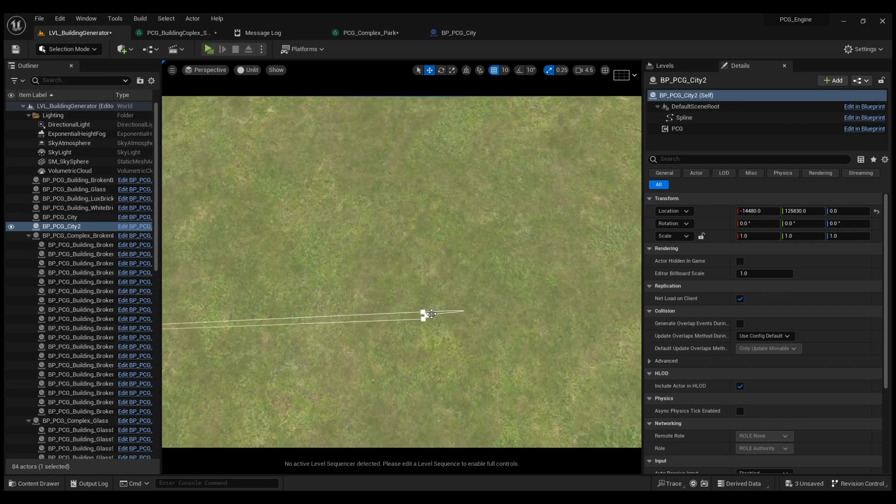
pyautogui.moveTo(430, 352); pyautogui.dragTo(410, 94)
pyautogui.press('s')
pyautogui.moveTo(406, 217); pyautogui.dragTo(381, 216, button='right')
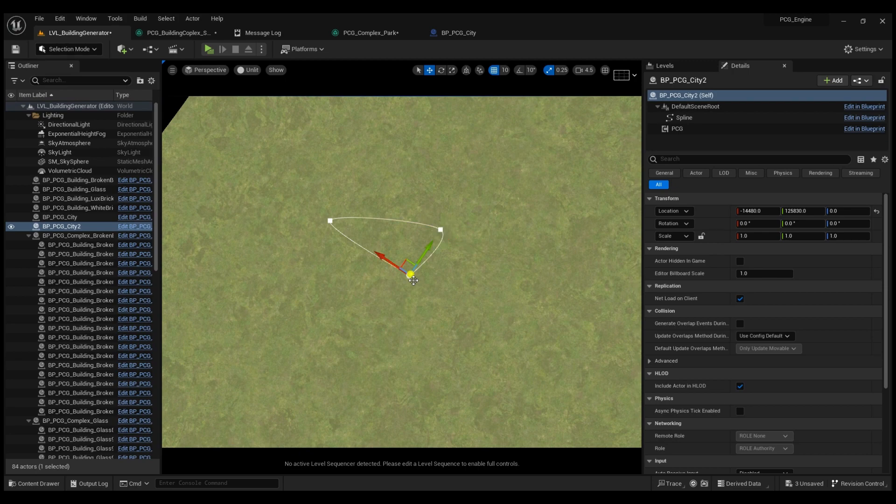
# - Separate the overlapping spline points at the outline's corner and pull one outward so the loop encloses enough area for a city
pyautogui.moveTo(425, 265); pyautogui.dragTo(417, 294, button='right')
pyautogui.press('w')
pyautogui.scroll(-3, 425, 266)
pyautogui.moveTo(421, 290); pyautogui.dragTo(524, 287)
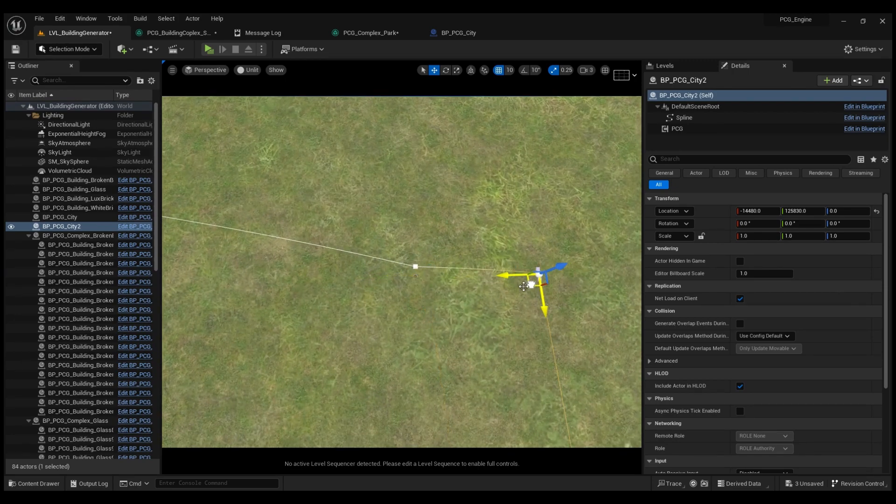
pyautogui.click(417, 268)
pyautogui.press('s')
pyautogui.scroll(5, 411, 279)
pyautogui.moveTo(411, 280); pyautogui.dragTo(432, 313, button='right')
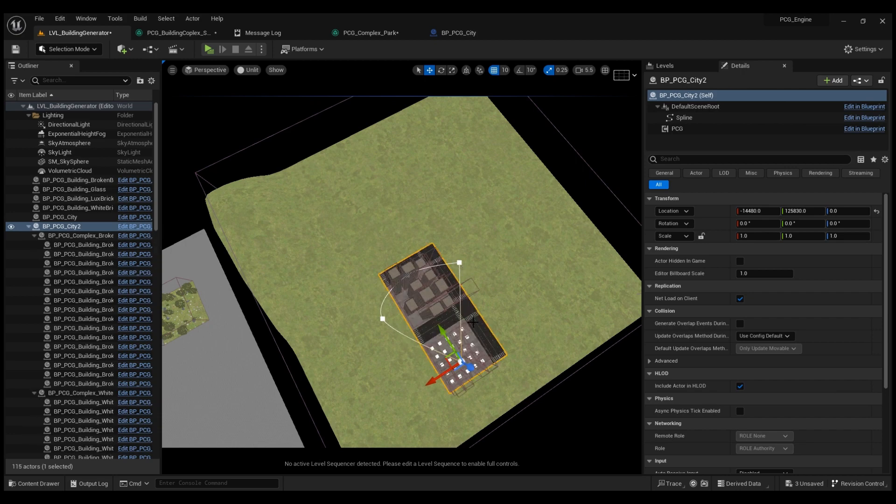
# - Turn off debug display on the park graph's Transform Points nodes and the building complex graph's Create Points Grid node
pyautogui.moveTo(473, 322); pyautogui.dragTo(369, 334, button='right')
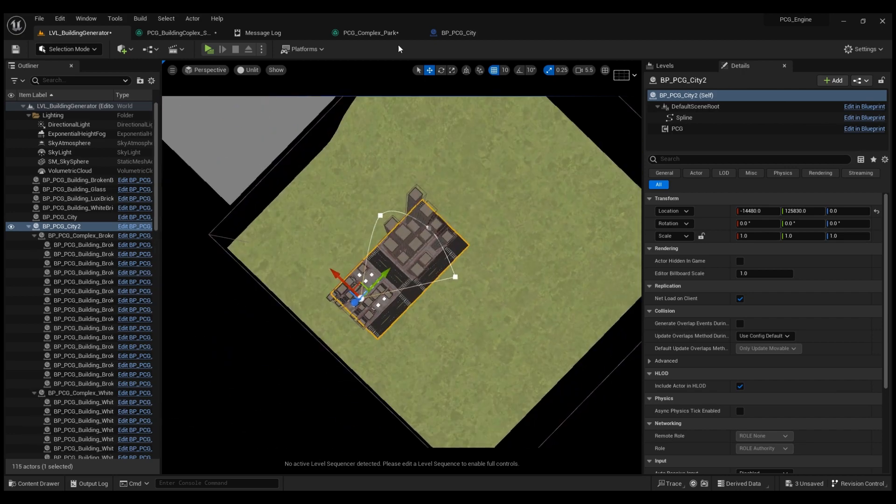
pyautogui.click(374, 34)
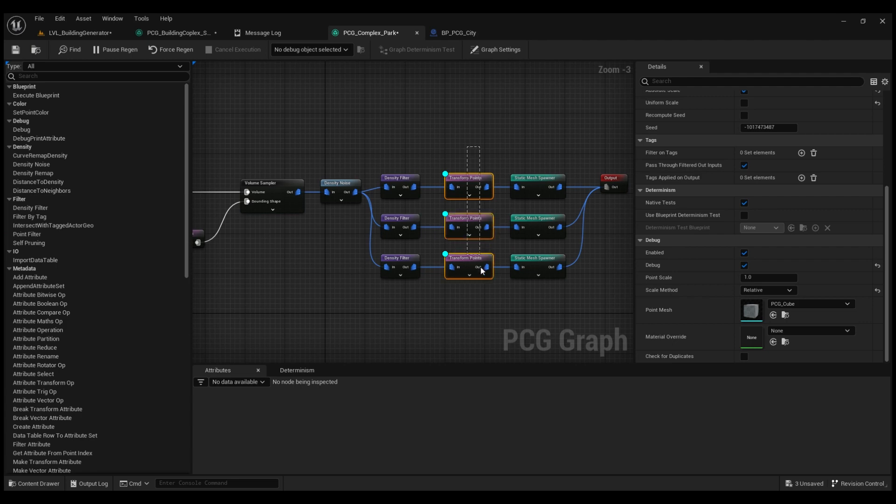
pyautogui.click(191, 33)
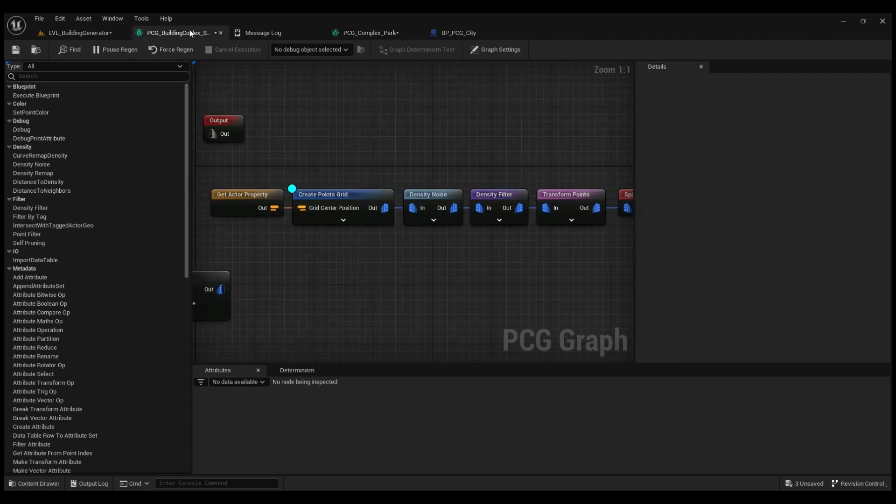
pyautogui.click(348, 196)
pyautogui.press('d')
pyautogui.click(363, 152)
pyautogui.click(380, 36)
pyautogui.click(114, 31)
# - Clean up the placed city through its PCG component and generate it again
pyautogui.moveTo(327, 187); pyautogui.dragTo(537, 170, button='right')
pyautogui.press('w')
pyautogui.scroll(-3, 411, 253)
pyautogui.press('w')
pyautogui.press('s')
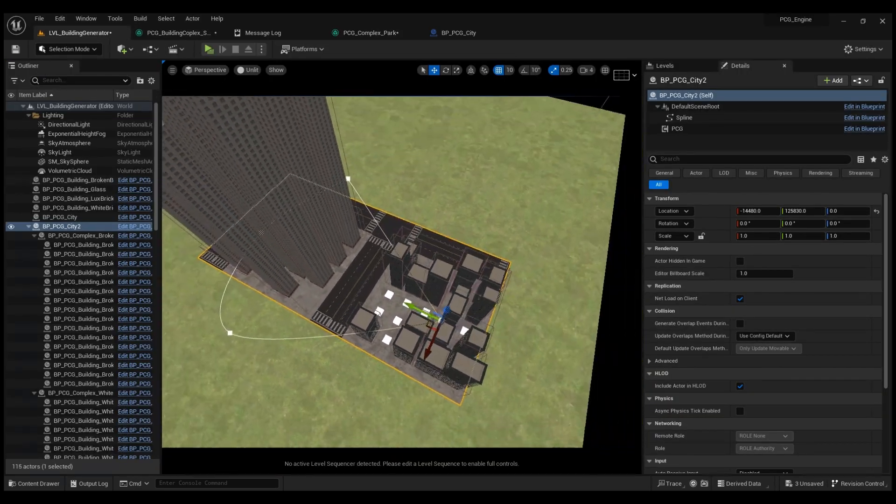
pyautogui.click(704, 130)
pyautogui.click(794, 200)
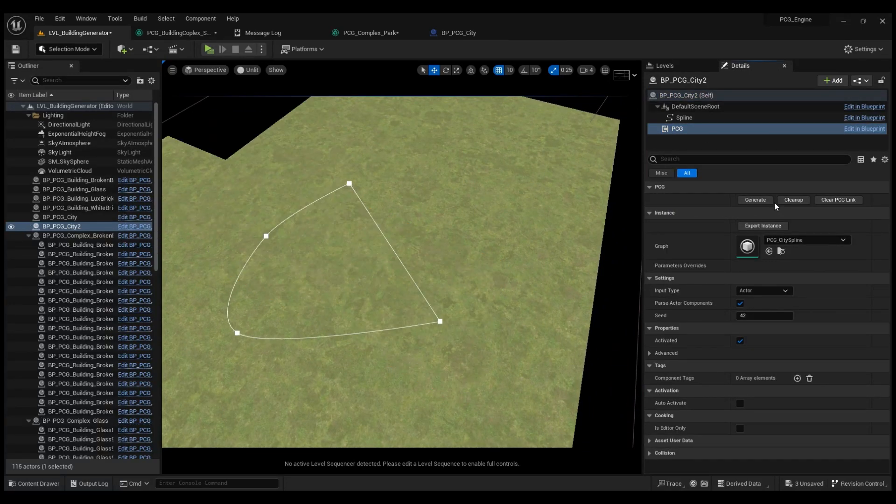
pyautogui.moveTo(489, 216); pyautogui.dragTo(402, 187, button='right')
pyautogui.press('d')
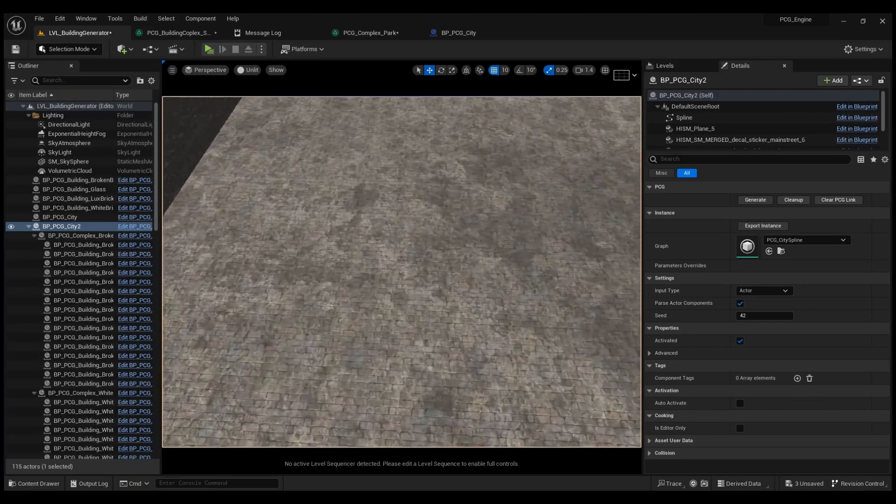
# - Move two of the city's spline points outward over the empty landscape to enlarge the generated area
pyautogui.press('w')
pyautogui.moveTo(435, 270); pyautogui.dragTo(543, 270, button='right')
pyautogui.press('s')
pyautogui.scroll(5, 432, 268)
pyautogui.press('w')
pyautogui.press('s')
pyautogui.scroll(3, 430, 268)
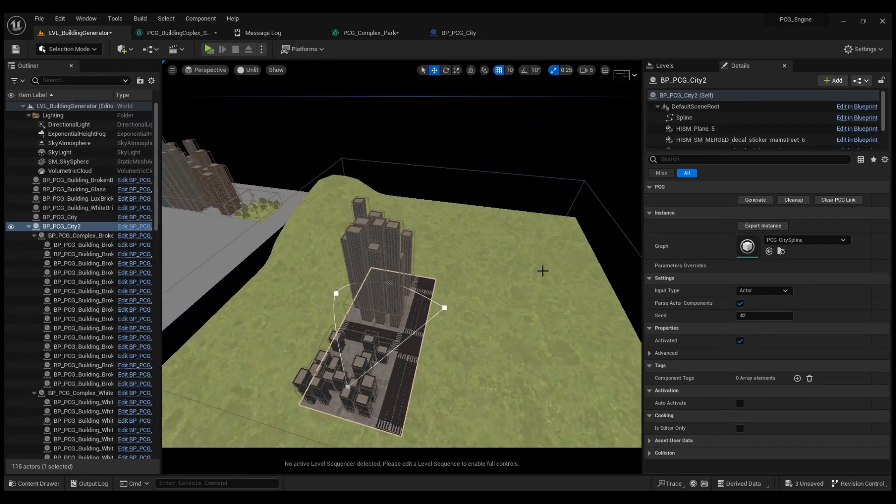
pyautogui.click(453, 314)
pyautogui.click(449, 312)
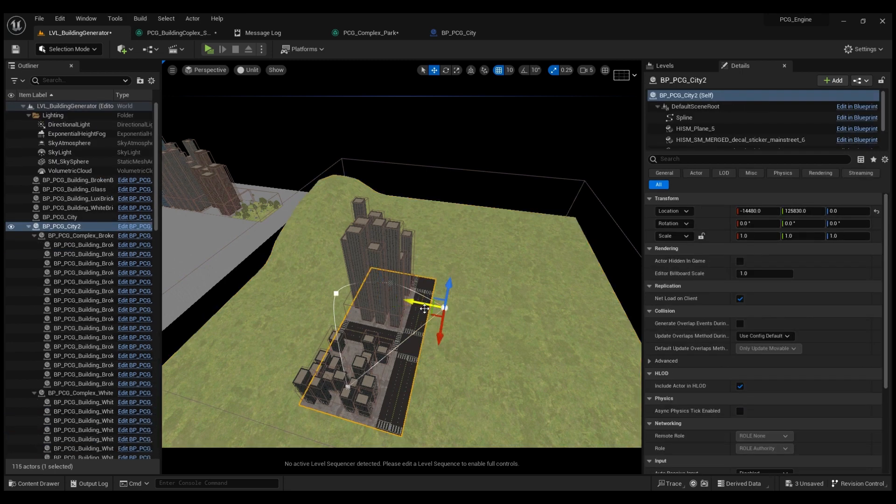
pyautogui.moveTo(487, 318); pyautogui.dragTo(572, 334)
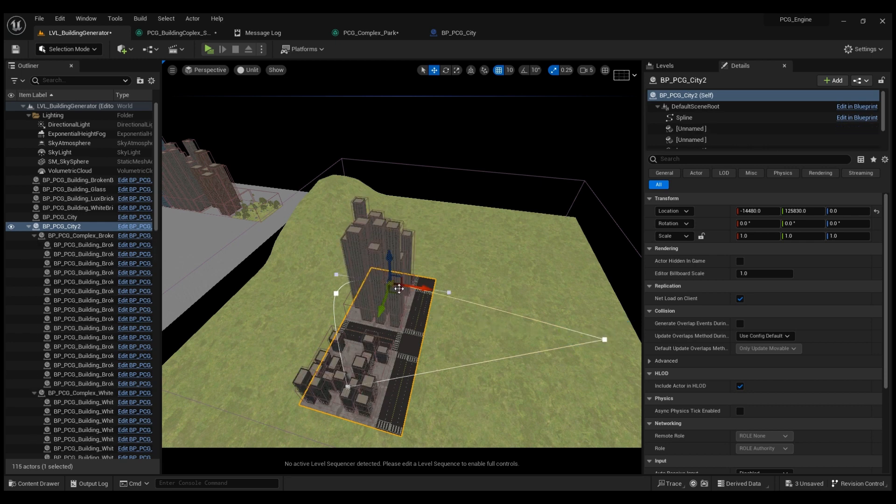
pyautogui.moveTo(404, 297); pyautogui.dragTo(455, 235)
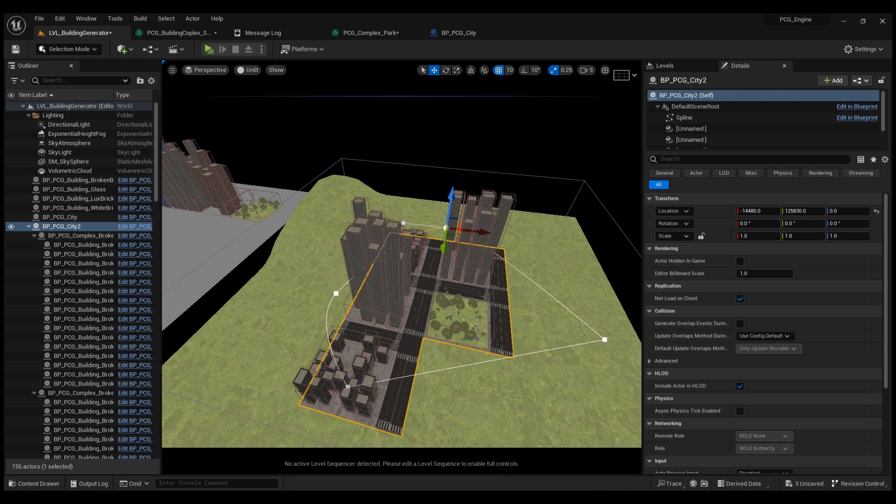
# - Extend the city spline by pulling another point out to the landscape's corner
pyautogui.moveTo(402, 270); pyautogui.dragTo(290, 292, button='right')
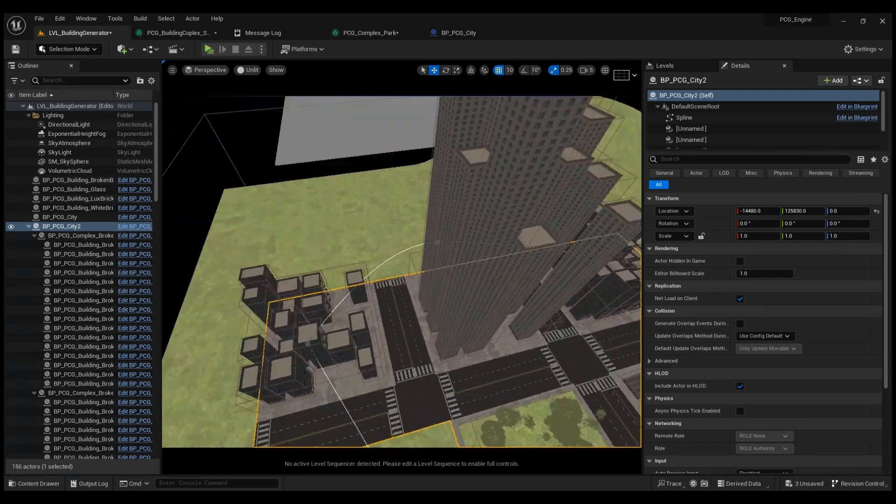
pyautogui.moveTo(476, 318); pyautogui.dragTo(443, 304, button='right')
pyautogui.moveTo(373, 285); pyautogui.dragTo(317, 334, button='right')
pyautogui.scroll(-3, 439, 255)
pyautogui.scroll(3, 399, 314)
pyautogui.scroll(2, 315, 315)
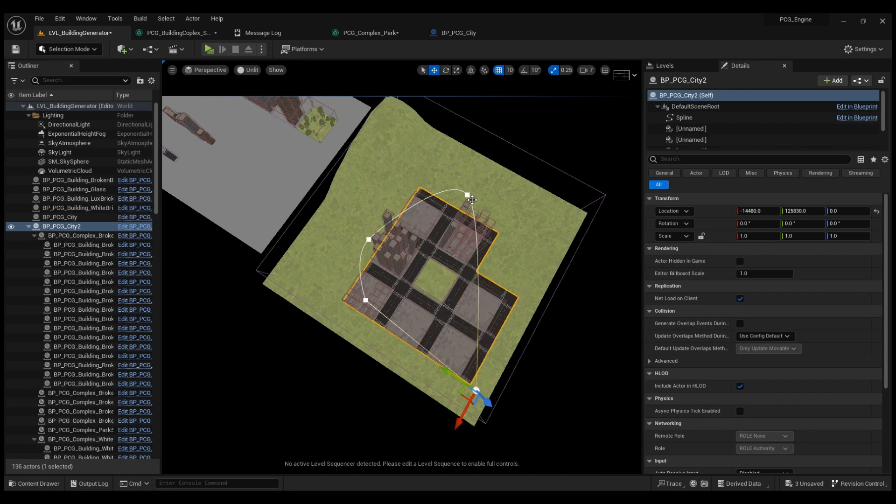
# - Examine the enlarged city's streets, central park and building blocks from close up and from high above
pyautogui.moveTo(402, 284); pyautogui.dragTo(509, 252, button='right')
pyautogui.press('w')
pyautogui.press('d')
pyautogui.press('a')
pyautogui.moveTo(387, 270); pyautogui.dragTo(419, 245, button='right')
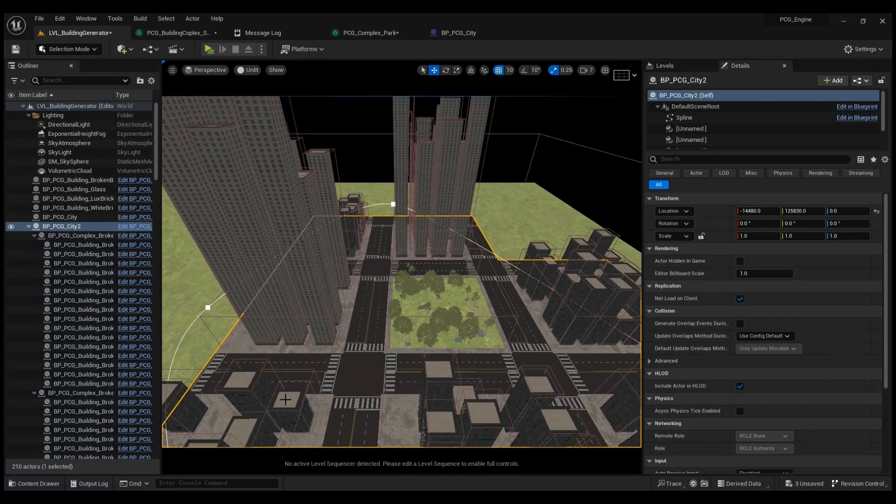
pyautogui.press('d')
pyautogui.moveTo(285, 399)
pyautogui.mouseDown(button='right')
pyautogui.moveTo(194, 403)
pyautogui.moveTo(285, 407)
pyautogui.mouseUp(button='right')
pyautogui.press('a')
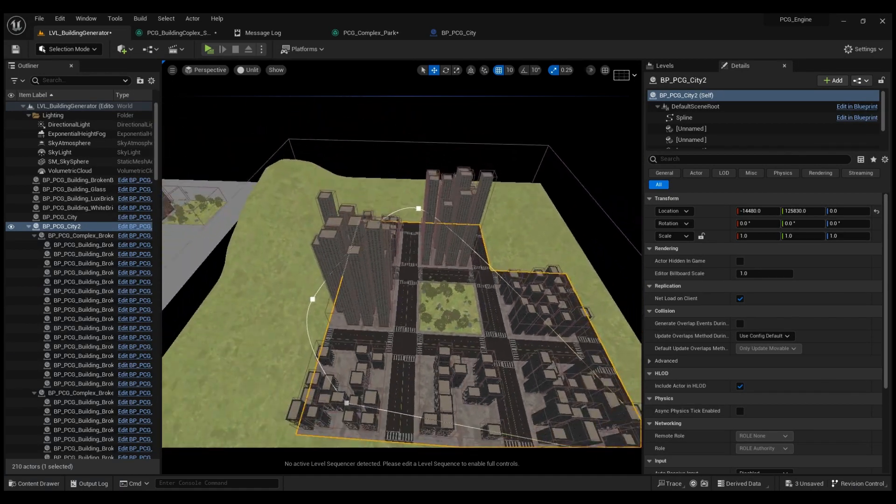
pyautogui.press('s')
pyautogui.moveTo(437, 228)
pyautogui.mouseDown(button='right')
pyautogui.moveTo(411, 261)
pyautogui.moveTo(436, 229)
pyautogui.mouseUp(button='right')
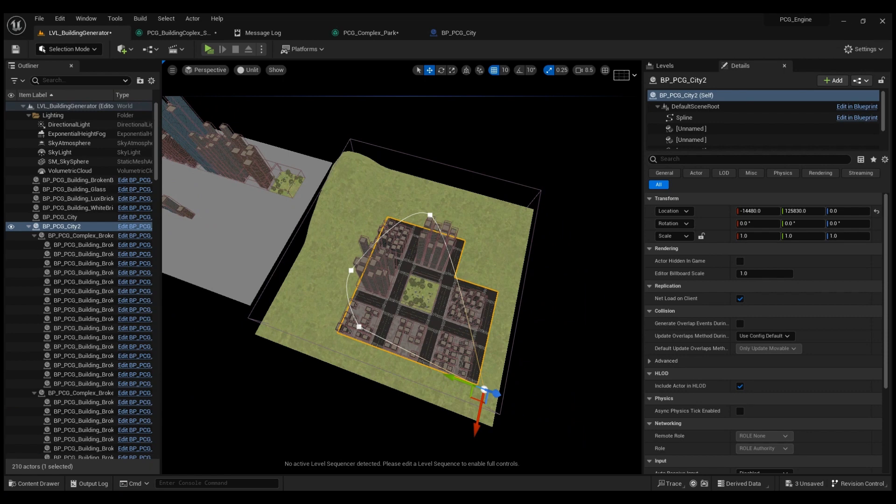
# - Pull two more city spline points out towards the landscape's edges and inspect the regenerated skyline
pyautogui.moveTo(431, 227); pyautogui.dragTo(500, 218)
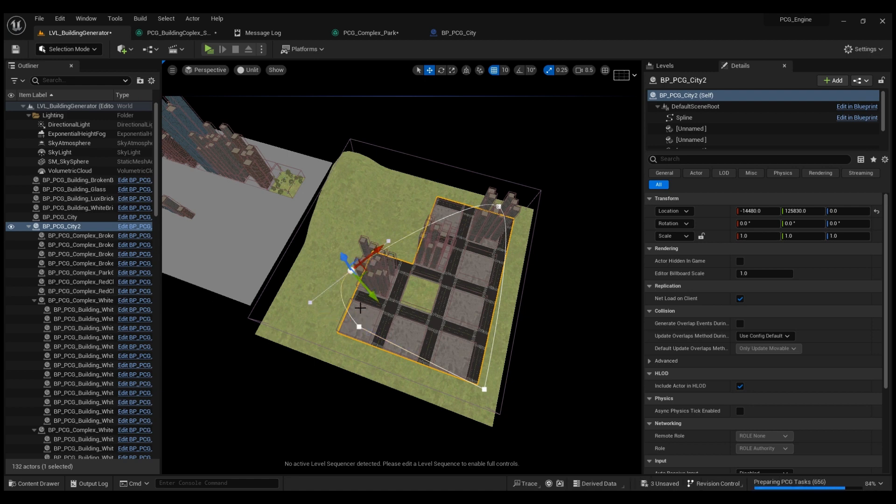
pyautogui.moveTo(370, 277); pyautogui.dragTo(333, 263)
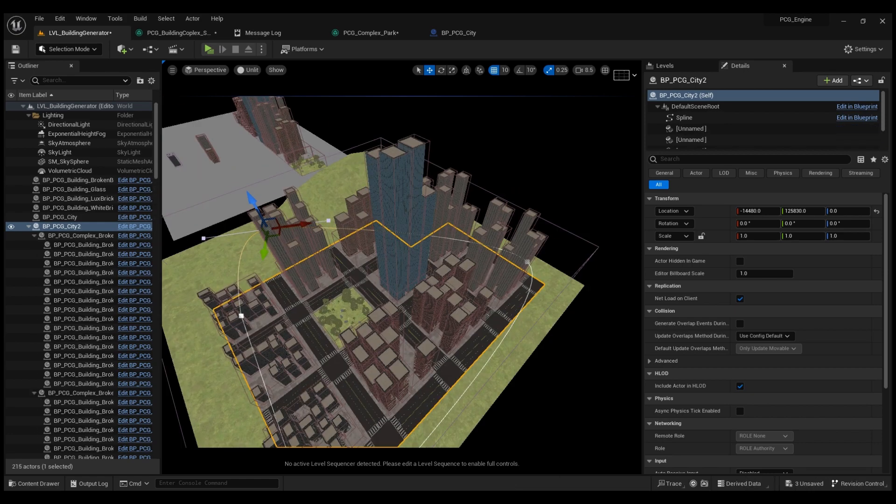
pyautogui.moveTo(414, 274); pyautogui.dragTo(350, 315, button='right')
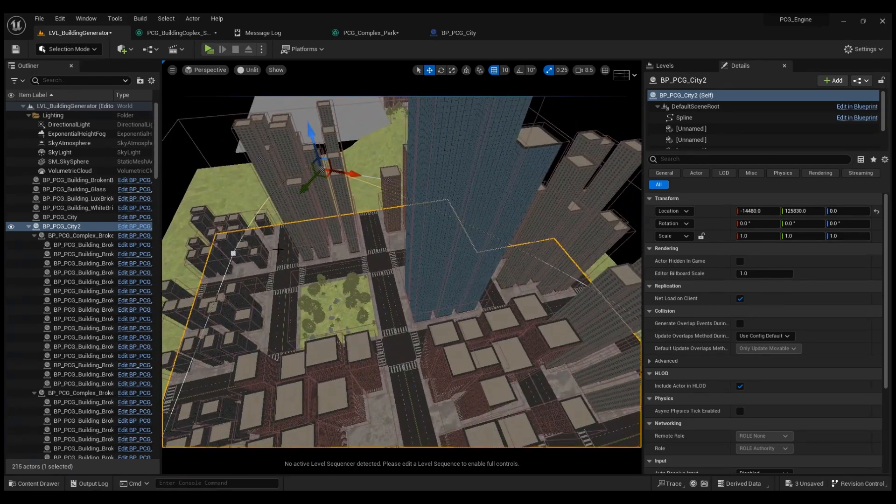
pyautogui.moveTo(476, 323)
pyautogui.mouseDown(button='right')
pyautogui.moveTo(406, 314)
pyautogui.moveTo(475, 311)
pyautogui.mouseUp(button='right')
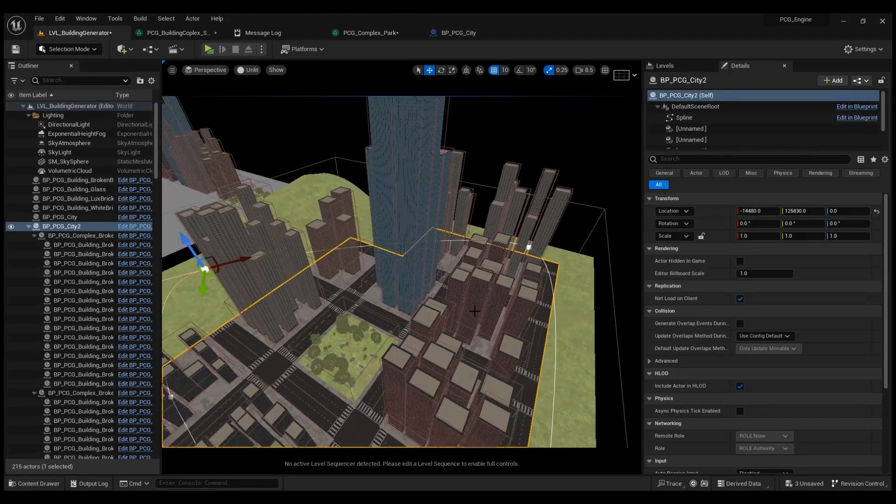
pyautogui.moveTo(339, 329); pyautogui.dragTo(395, 300, button='right')
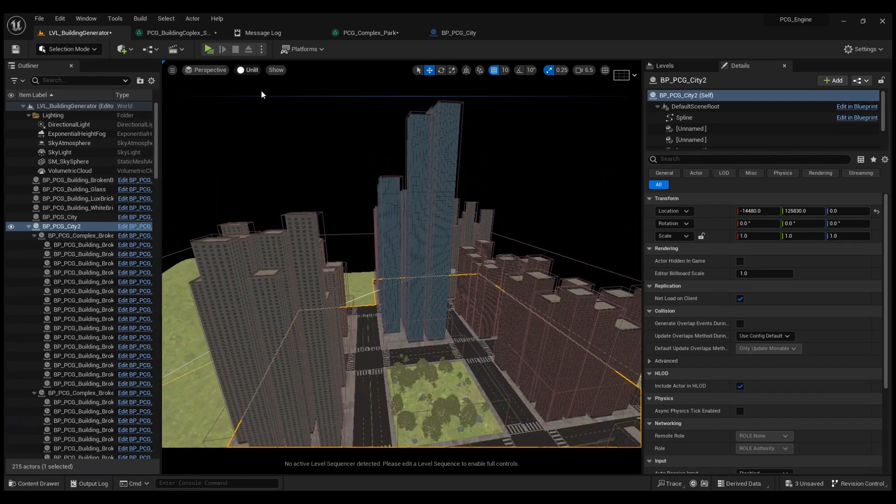
# - Examine the city in Lit shading from several sides and its central park from above in Unlit shading
pyautogui.hotkey('alt', '4')
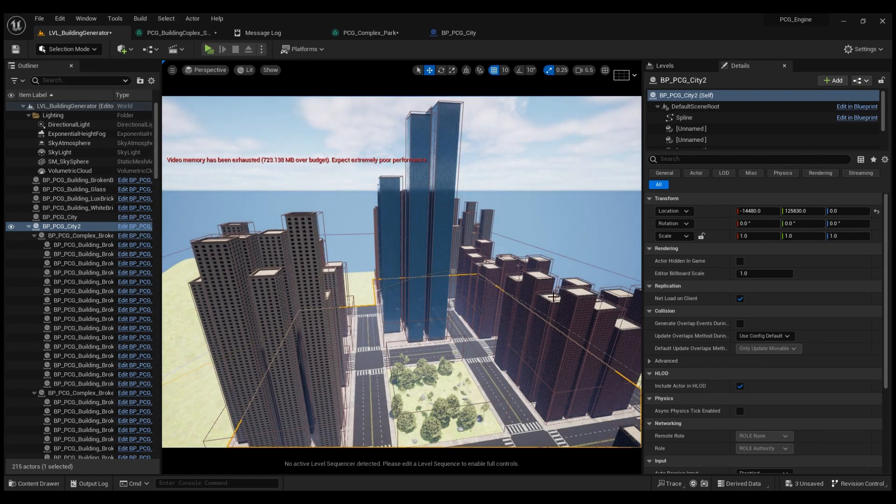
pyautogui.moveTo(362, 271); pyautogui.dragTo(486, 203, button='right')
pyautogui.moveTo(486, 234); pyautogui.dragTo(460, 257, button='right')
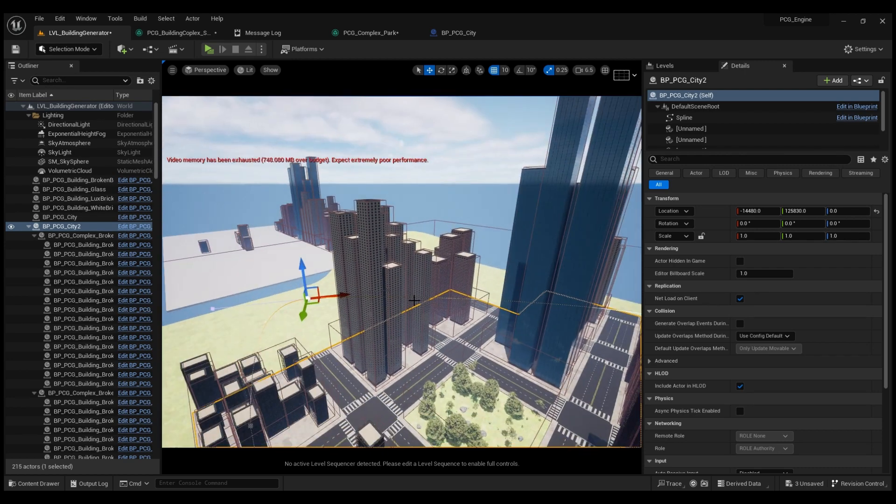
pyautogui.moveTo(414, 301); pyautogui.dragTo(471, 343, button='right')
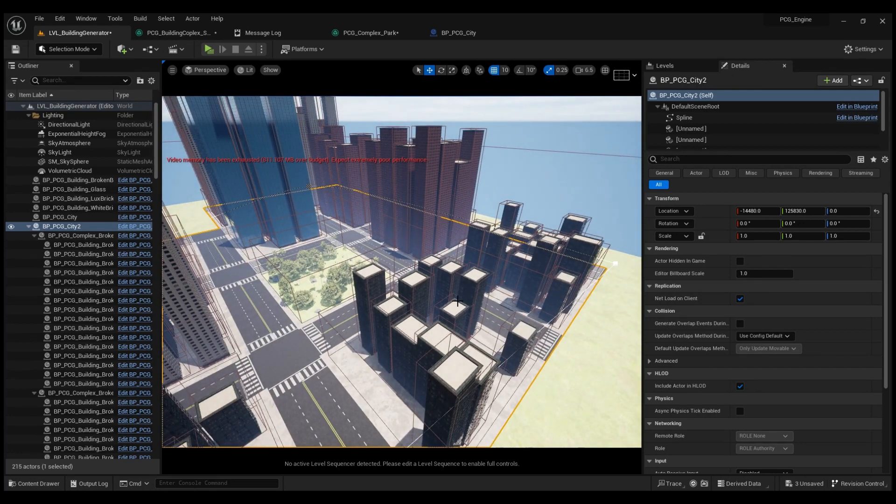
pyautogui.click(269, 100)
pyautogui.moveTo(429, 223); pyautogui.dragTo(428, 266, button='right')
pyautogui.scroll(-4, 411, 266)
pyautogui.scroll(1, 401, 245)
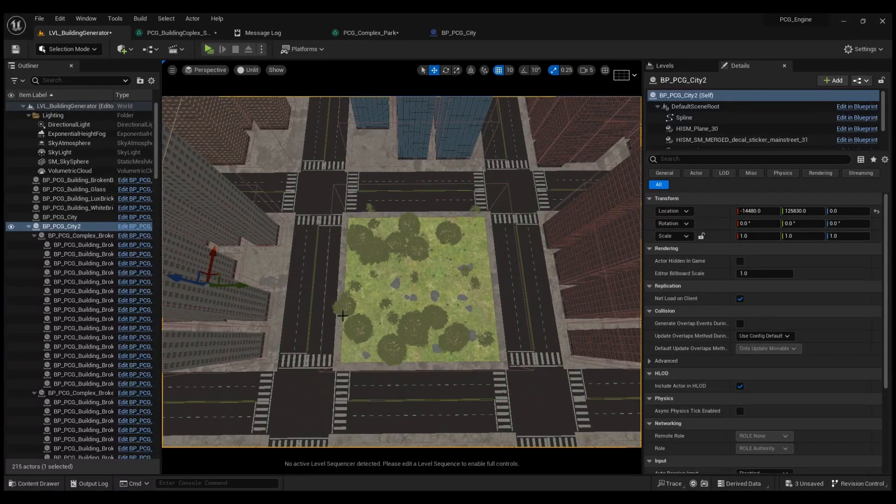
# - Open the PCG_CitySpline graph from the City folder and focus on its initial spline sampling nodes
pyautogui.click(39, 483)
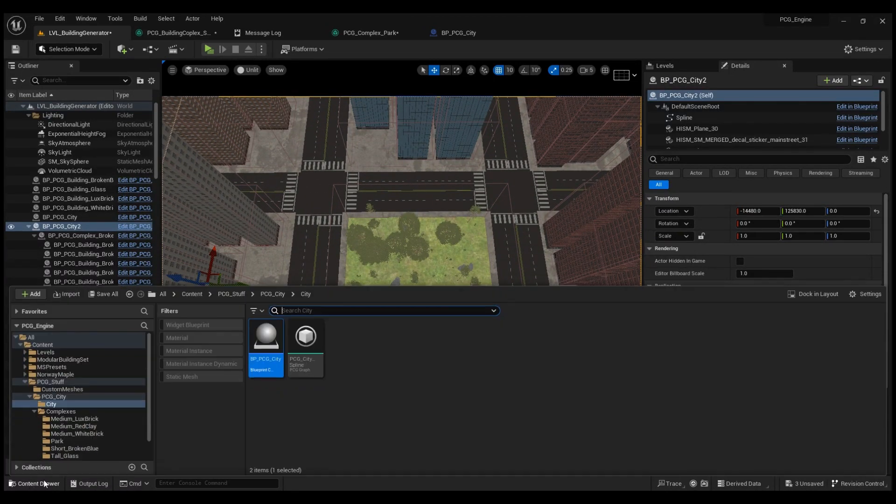
pyautogui.doubleClick(321, 356)
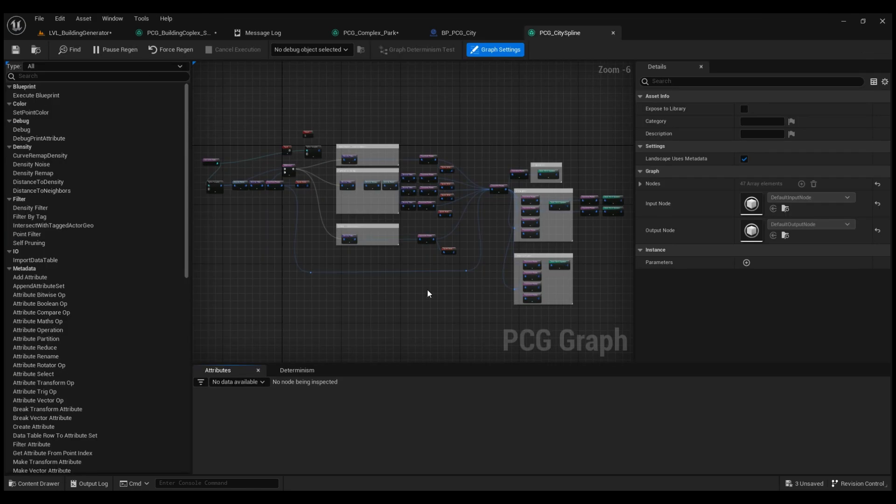
pyautogui.moveTo(227, 265); pyautogui.dragTo(348, 296, button='right')
pyautogui.scroll(2, 349, 295)
pyautogui.moveTo(388, 224); pyautogui.dragTo(363, 304, button='right')
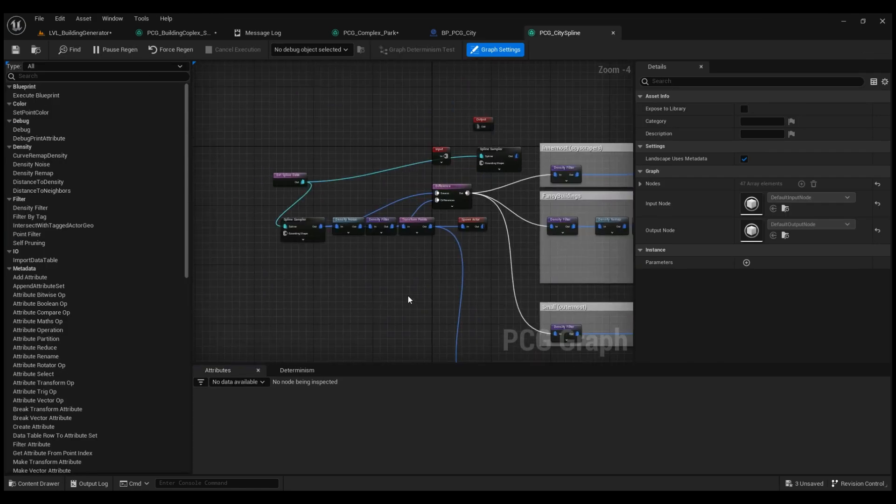
# - Select the debug cubes marking the spline's sampled points in the level and examine the city layout from above and several angles
pyautogui.moveTo(311, 245); pyautogui.dragTo(321, 283, button='right')
pyautogui.moveTo(318, 221); pyautogui.dragTo(320, 223)
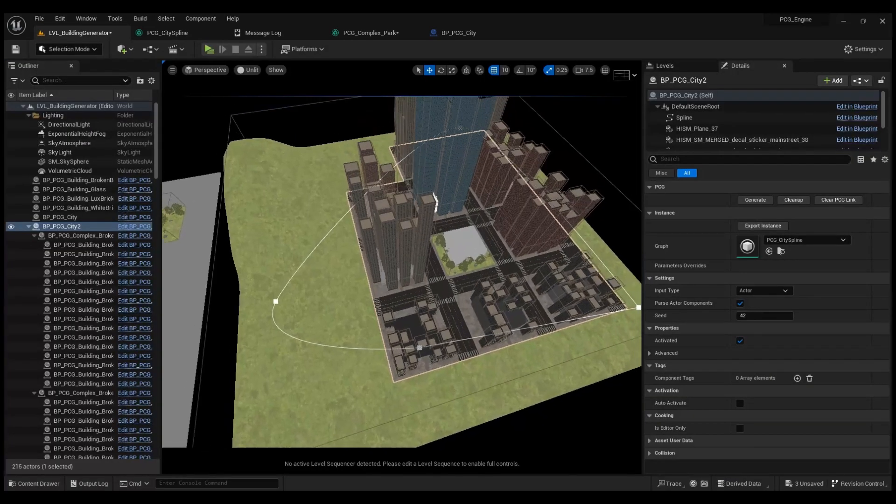
pyautogui.keyDown('alt'); pyautogui.moveTo(290, 262); pyautogui.dragTo(298, 281); pyautogui.keyUp('alt')
pyautogui.moveTo(358, 256); pyautogui.dragTo(290, 252, button='right')
pyautogui.click(374, 268)
pyautogui.press('s')
pyautogui.moveTo(374, 268); pyautogui.dragTo(343, 259, button='right')
pyautogui.press('w')
pyautogui.scroll(-2, 374, 268)
pyautogui.press('s')
pyautogui.press('a')
pyautogui.press('a')
pyautogui.press('s')
pyautogui.press('d')
pyautogui.press('s')
pyautogui.press('w')
pyautogui.press('s')
pyautogui.scroll(-2, 267, 297)
pyautogui.press('w')
pyautogui.press('w')
pyautogui.press('s')
pyautogui.scroll(3, 280, 273)
pyautogui.press('w')
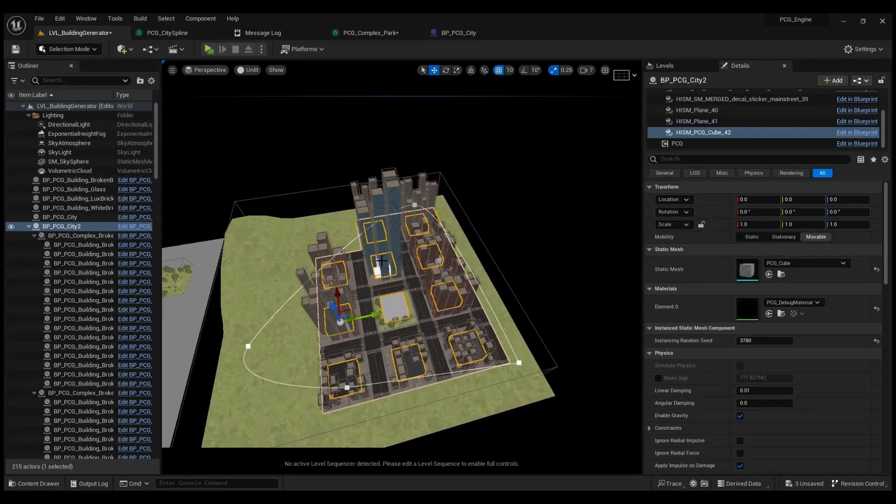
# - In the PCG_CitySpline graph, examine the chain from Spline Sampler through Density Noise, Density Filter and Transform Points to Spawn Actor
pyautogui.click(166, 32)
pyautogui.moveTo(444, 233); pyautogui.dragTo(339, 172, button='right')
pyautogui.moveTo(395, 276)
pyautogui.mouseDown(button='right')
pyautogui.moveTo(322, 269)
pyautogui.moveTo(382, 252)
pyautogui.moveTo(376, 268)
pyautogui.moveTo(386, 269)
pyautogui.mouseUp(button='right')
pyautogui.scroll(-2, 319, 268)
pyautogui.scroll(2, 382, 252)
pyautogui.moveTo(286, 267); pyautogui.dragTo(309, 255)
pyautogui.moveTo(444, 217); pyautogui.dragTo(447, 217)
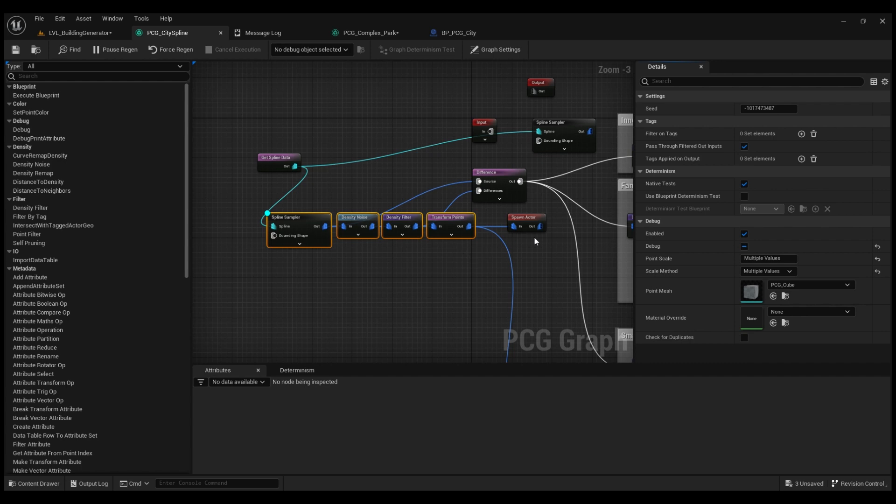
pyautogui.click(523, 215)
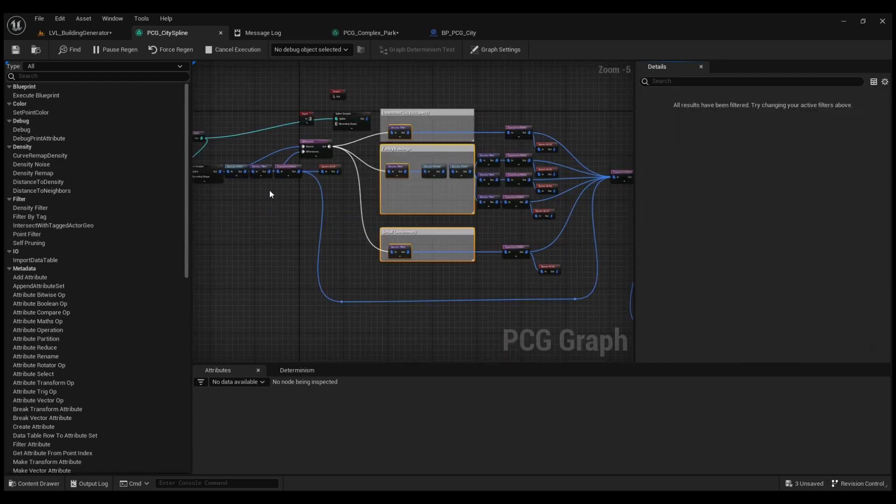
# - Examine the Innermost, FancyBuildings and Small node groups and the Transform Points and Spawn Actor nodes they feed
pyautogui.click(270, 190)
pyautogui.moveTo(281, 183); pyautogui.dragTo(329, 199, button='right')
pyautogui.scroll(2, 331, 199)
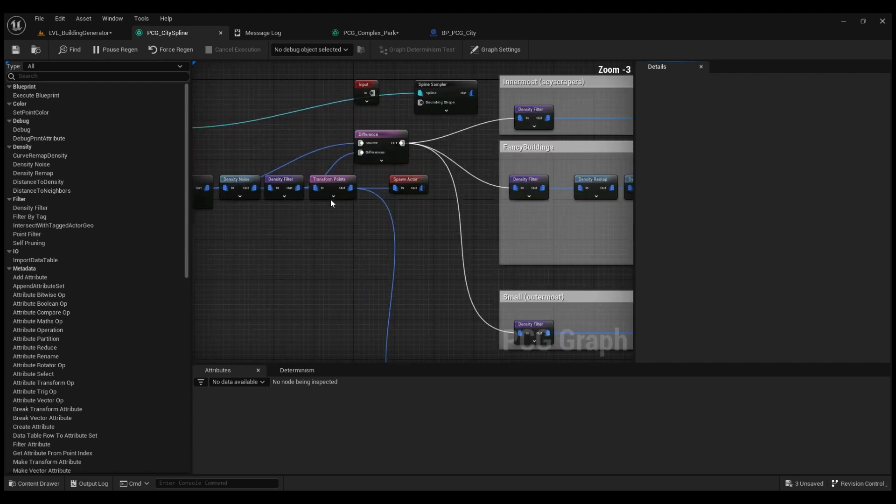
pyautogui.moveTo(424, 210); pyautogui.dragTo(289, 208, button='right')
pyautogui.moveTo(444, 227); pyautogui.dragTo(332, 240, button='right')
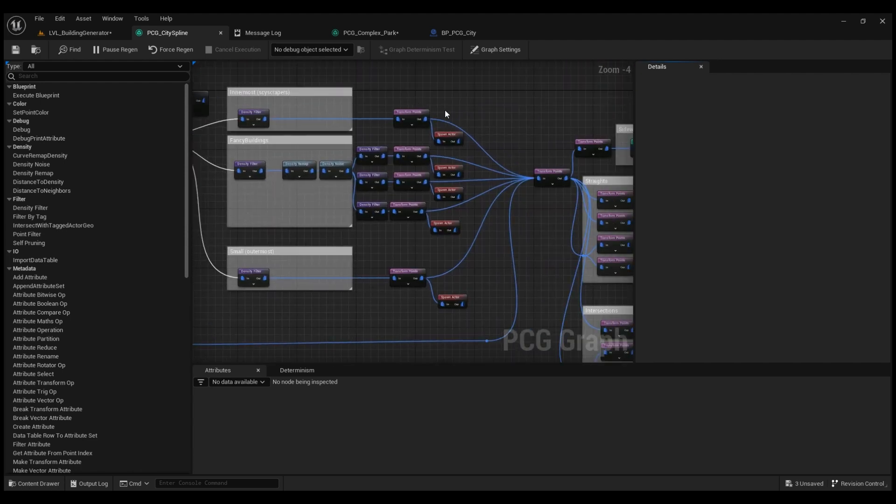
pyautogui.moveTo(445, 110); pyautogui.dragTo(467, 315)
pyautogui.click(494, 278)
pyautogui.moveTo(494, 278); pyautogui.dragTo(295, 253, button='right')
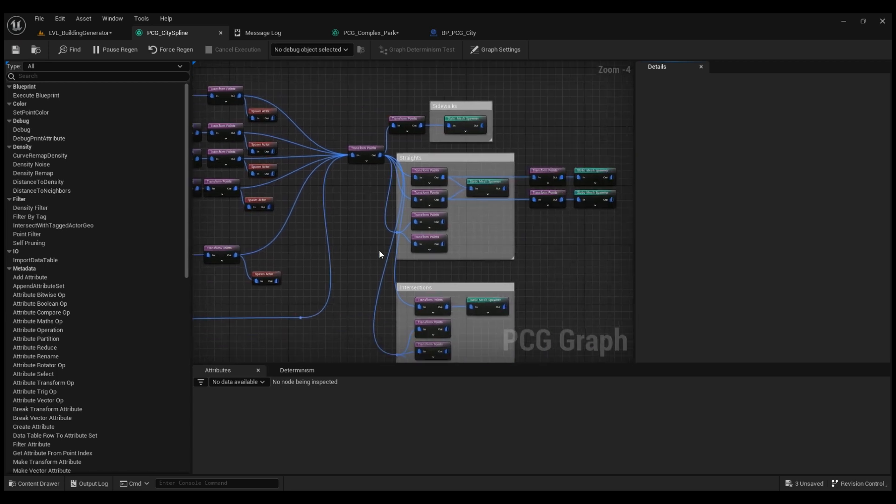
# - Examine the Straights and Intersections groups and the settings of the shared Transform Points node feeding the street groups
pyautogui.moveTo(353, 243); pyautogui.dragTo(313, 167, button='right')
pyautogui.moveTo(329, 227); pyautogui.dragTo(358, 248, button='right')
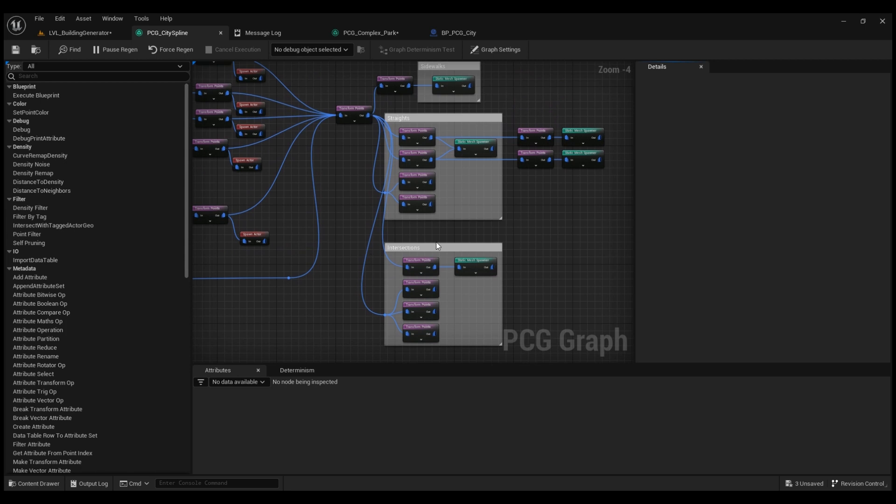
pyautogui.moveTo(430, 235); pyautogui.dragTo(422, 181)
pyautogui.moveTo(419, 349); pyautogui.dragTo(427, 281)
pyautogui.moveTo(425, 221); pyautogui.dragTo(469, 284, button='right')
pyautogui.scroll(2, 394, 204)
pyautogui.moveTo(402, 204); pyautogui.dragTo(441, 234, button='right')
pyautogui.click(437, 186)
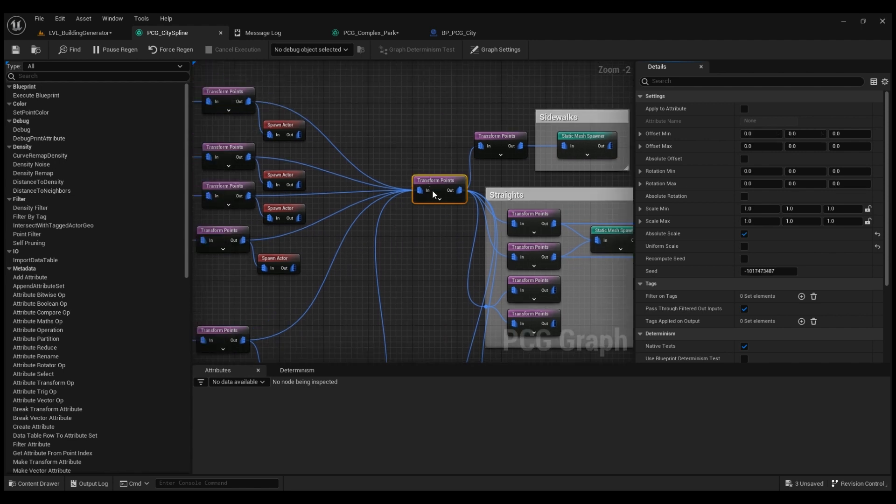
pyautogui.moveTo(433, 189); pyautogui.dragTo(314, 233, button='right')
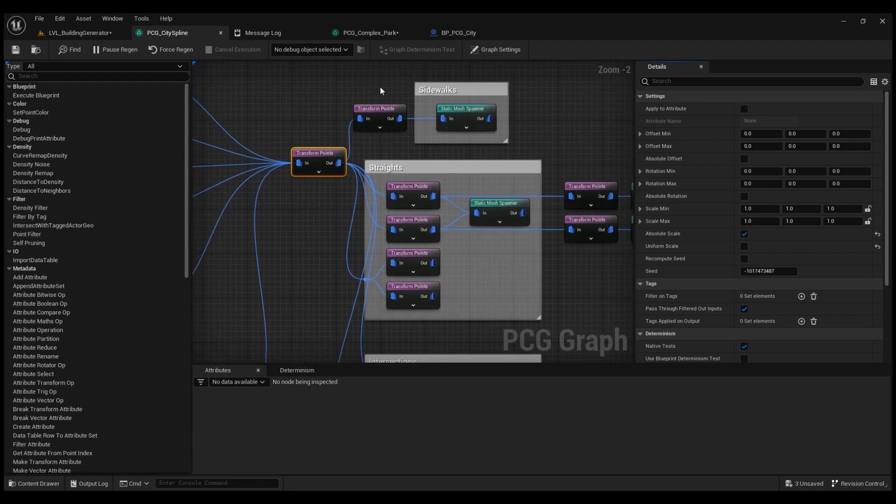
# - Select the Sidewalks group with its Transform Points node and inspect the city's sidewalks from above in the level
pyautogui.moveTo(380, 86); pyautogui.dragTo(518, 134)
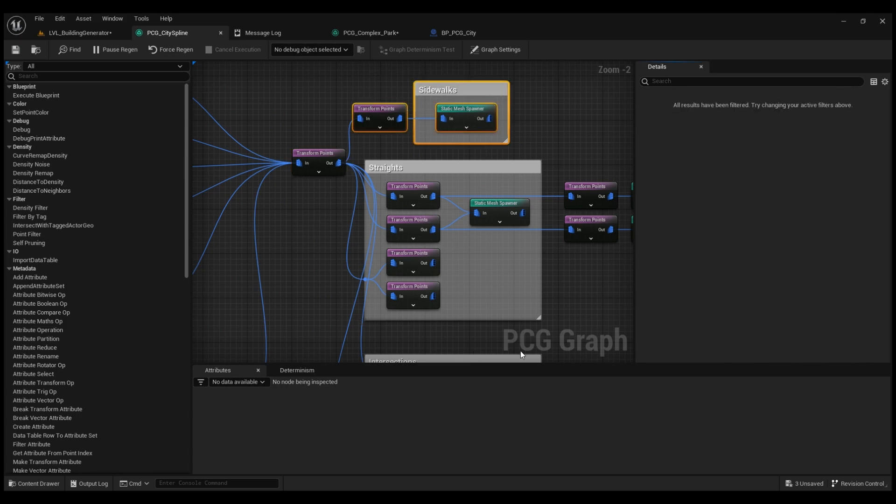
pyautogui.click(80, 33)
pyautogui.moveTo(278, 178); pyautogui.dragTo(345, 238, button='right')
pyautogui.press('w')
pyautogui.moveTo(299, 205); pyautogui.dragTo(410, 258, button='right')
pyautogui.press('s')
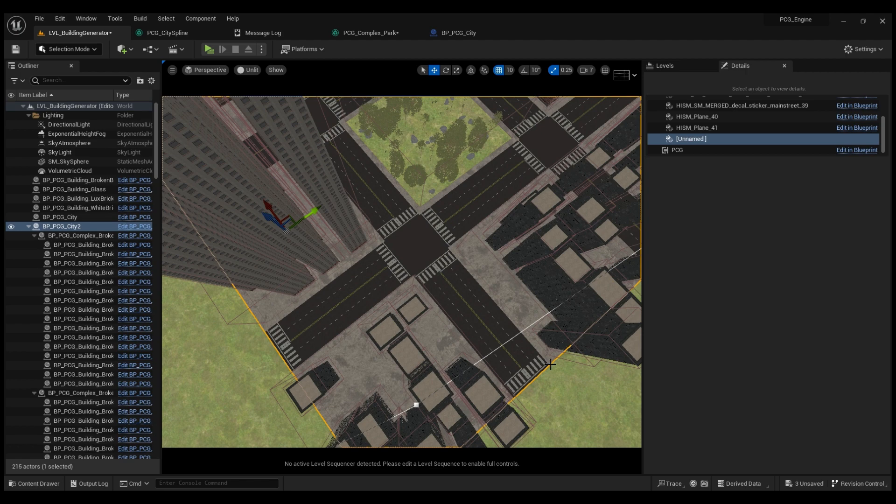
# - Back in the PCG_CitySpline graph, select the Straights nodes with their attached spawners, and the Intersections Transform Points and Static Mesh Spawner
pyautogui.click(170, 33)
pyautogui.moveTo(542, 147); pyautogui.dragTo(530, 126, button='right')
pyautogui.scroll(-2, 531, 126)
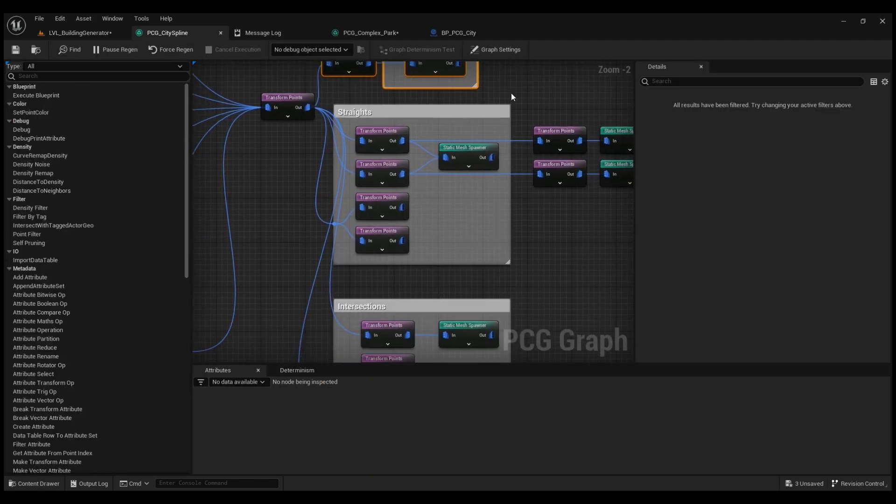
pyautogui.moveTo(548, 225); pyautogui.dragTo(495, 225, button='right')
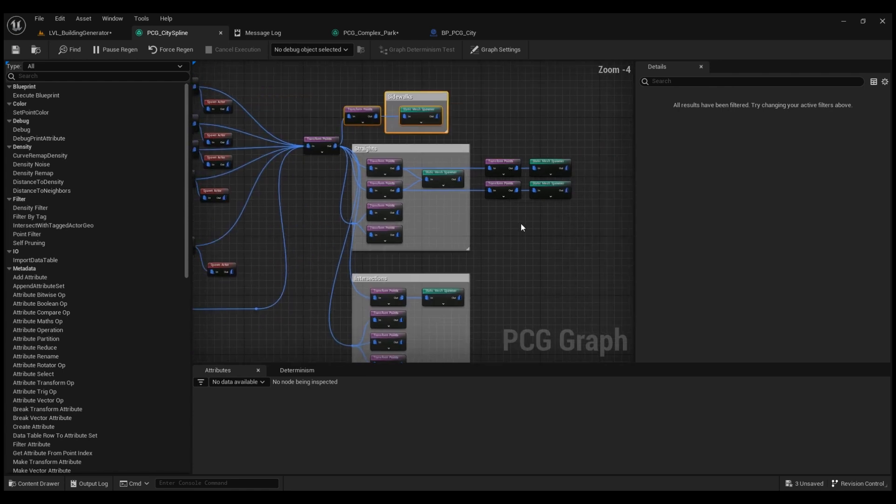
pyautogui.moveTo(590, 204); pyautogui.dragTo(368, 157)
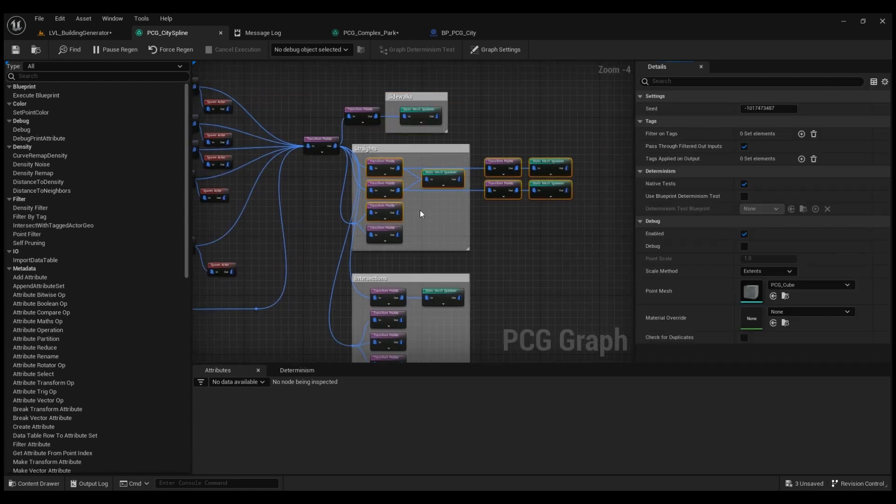
pyautogui.moveTo(530, 268); pyautogui.dragTo(529, 255, button='right')
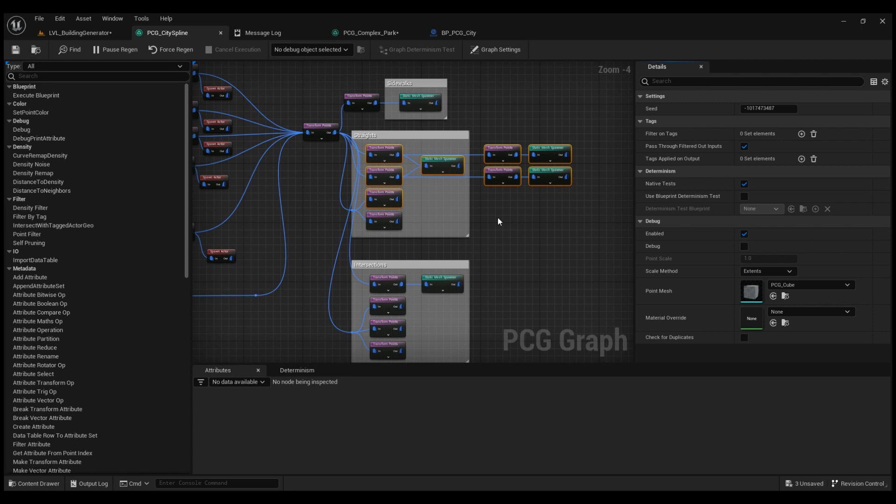
pyautogui.moveTo(519, 217); pyautogui.dragTo(517, 147, button='right')
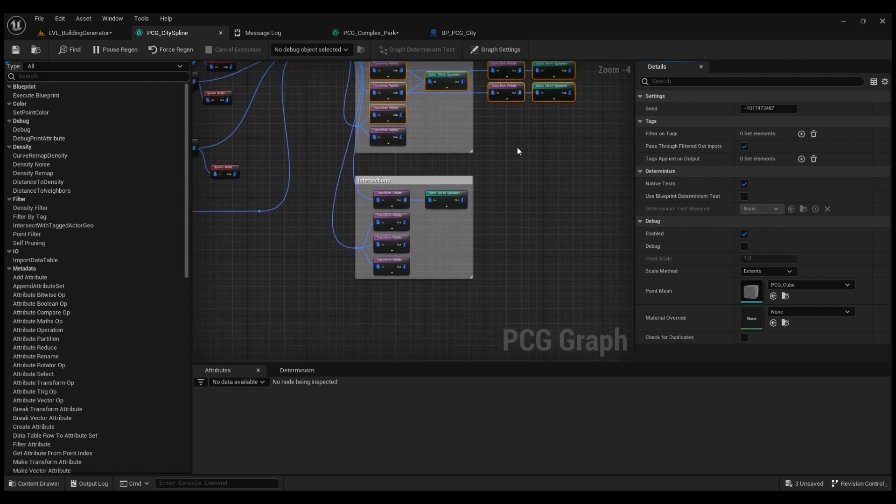
pyautogui.moveTo(512, 192); pyautogui.dragTo(387, 195)
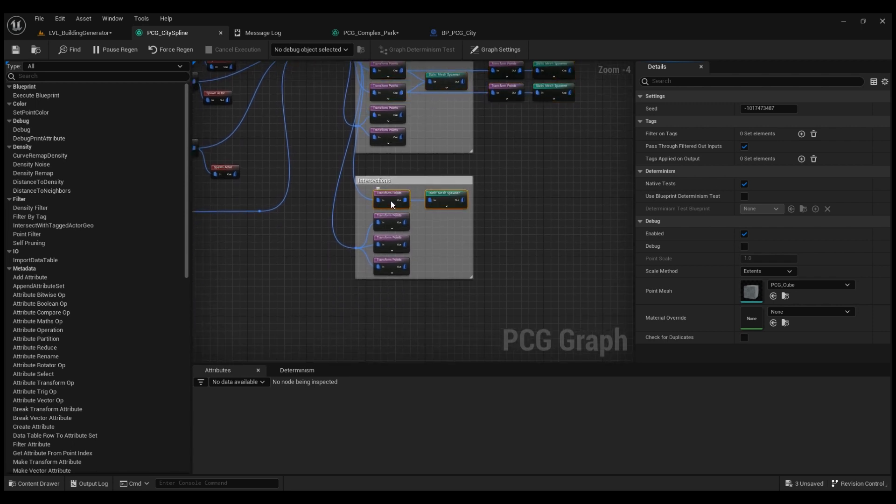
# - Examine the generated intersections, straight roads and outer street edges of the city from above in the level
pyautogui.click(93, 33)
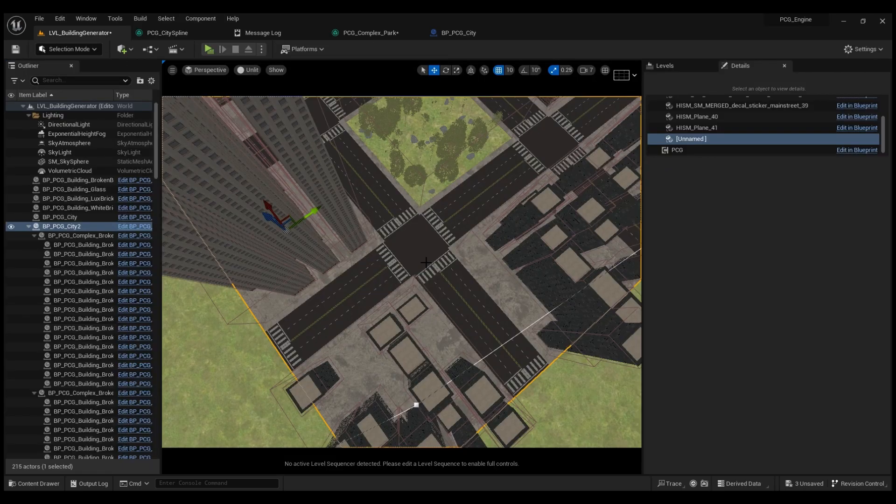
pyautogui.press('s')
pyautogui.moveTo(426, 263); pyautogui.dragTo(377, 273, button='right')
pyautogui.press('w')
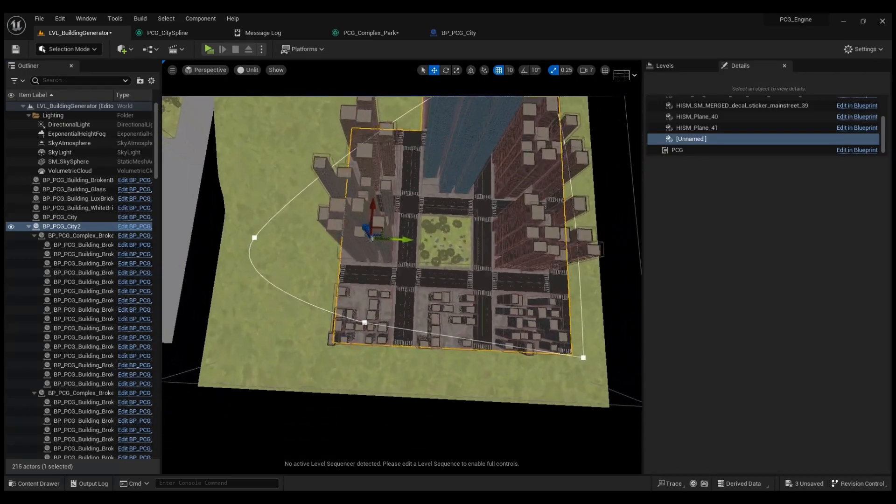
pyautogui.press('w')
pyautogui.moveTo(392, 386)
pyautogui.mouseDown(button='right')
pyautogui.moveTo(393, 396)
pyautogui.moveTo(391, 386)
pyautogui.mouseUp(button='right')
pyautogui.press('a')
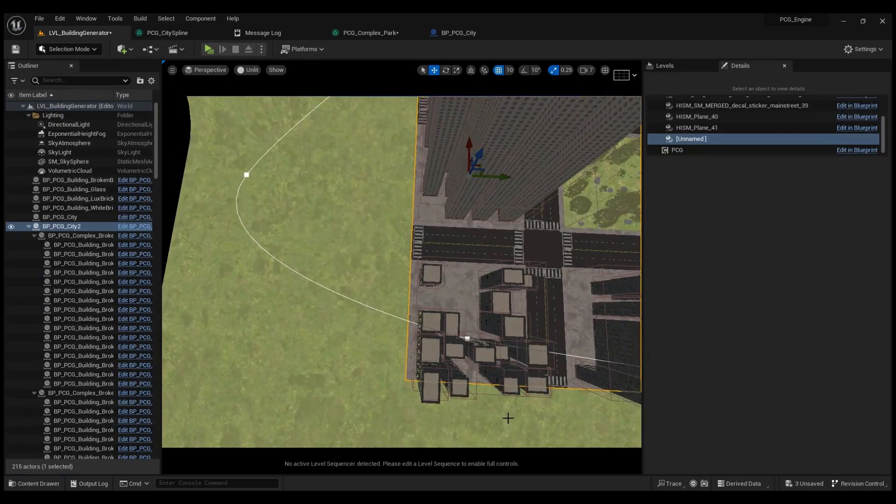
pyautogui.moveTo(436, 266); pyautogui.dragTo(516, 311, button='right')
pyautogui.press('w')
pyautogui.press('s')
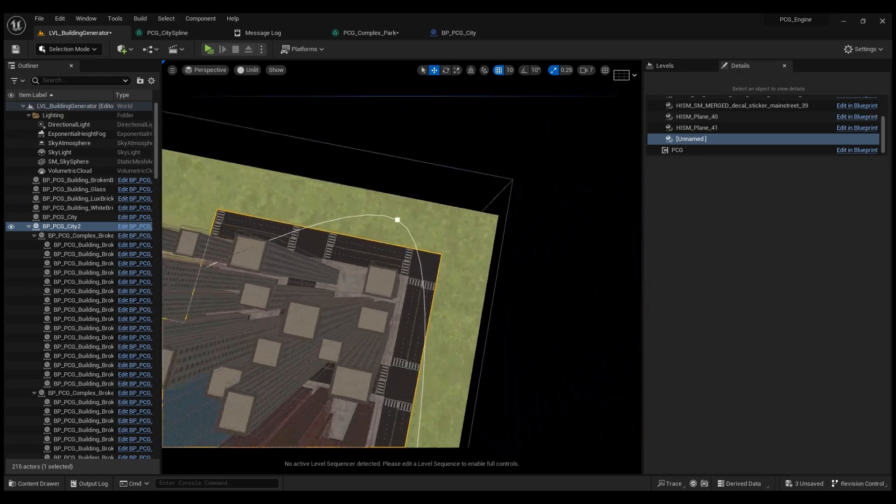
pyautogui.moveTo(419, 341); pyautogui.dragTo(424, 340, button='right')
pyautogui.moveTo(370, 242); pyautogui.dragTo(354, 208, button='right')
pyautogui.press('a')
pyautogui.moveTo(336, 238); pyautogui.dragTo(358, 227, button='right')
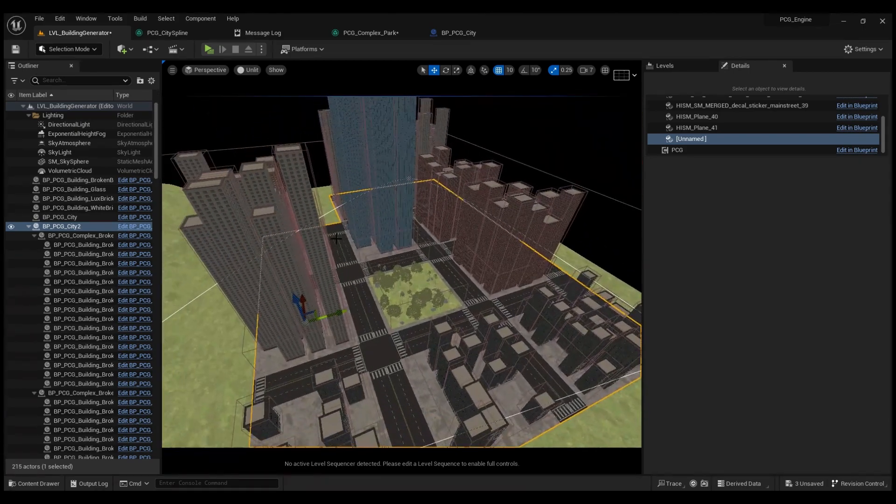
# - Look over the whole PCG_CitySpline graph and view the complete city from a distance in the level
pyautogui.click(167, 33)
pyautogui.scroll(-4, 472, 208)
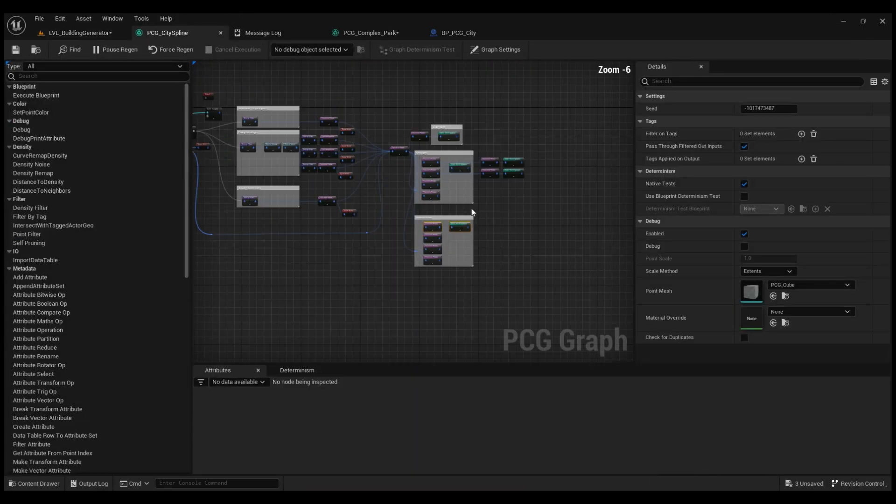
pyautogui.moveTo(264, 272); pyautogui.dragTo(383, 341, button='right')
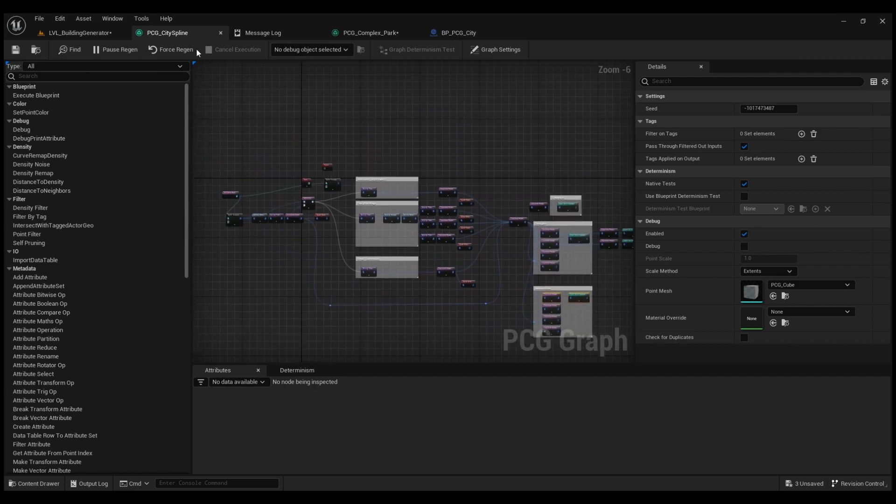
pyautogui.click(66, 34)
pyautogui.moveTo(382, 249); pyautogui.dragTo(378, 264, button='right')
pyautogui.moveTo(468, 294)
pyautogui.mouseDown(button='right')
pyautogui.moveTo(444, 301)
pyautogui.moveTo(468, 295)
pyautogui.mouseUp(button='right')
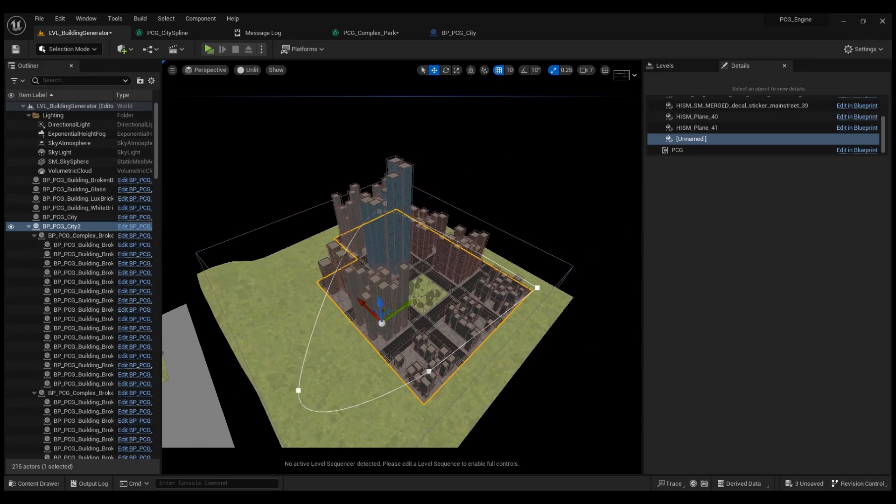
# - Select the PCG_Forest volume's PCG component and generate the forest around the city
pyautogui.click(508, 331)
pyautogui.press('d')
pyautogui.moveTo(500, 291); pyautogui.dragTo(432, 288, button='right')
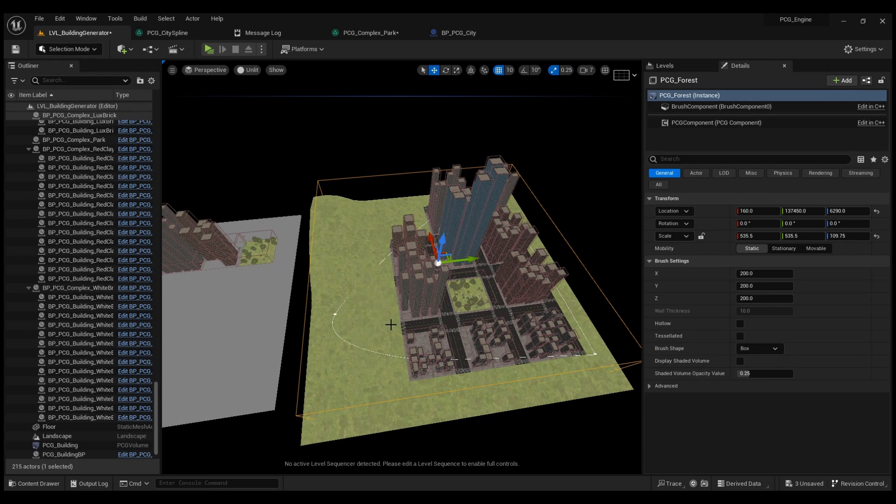
pyautogui.click(730, 124)
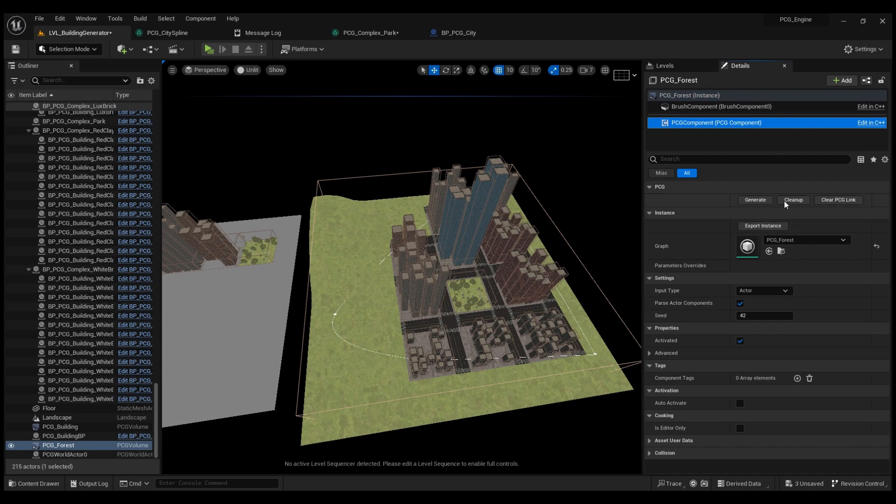
pyautogui.click(768, 202)
pyautogui.moveTo(467, 262); pyautogui.dragTo(434, 234, button='right')
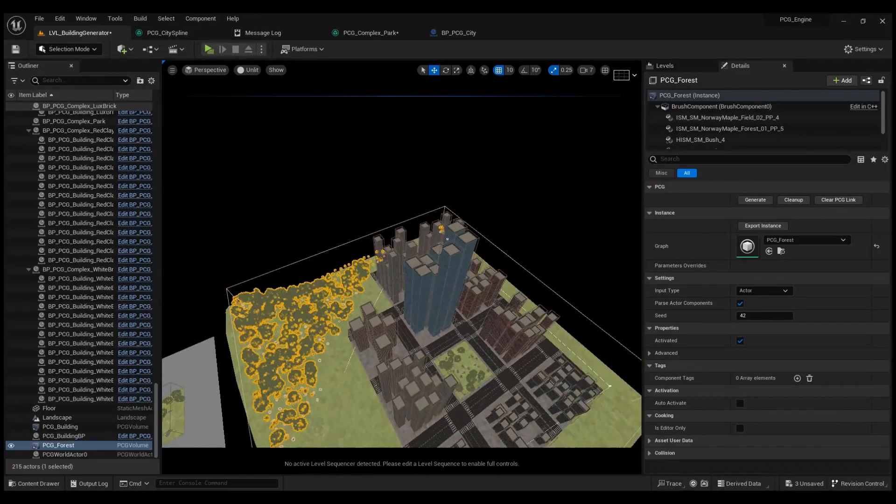
# - Set the viewport to Lit shading, select the sky sphere instead of the forest, and examine the city with its surrounding trees
pyautogui.hotkey('alt', '4')
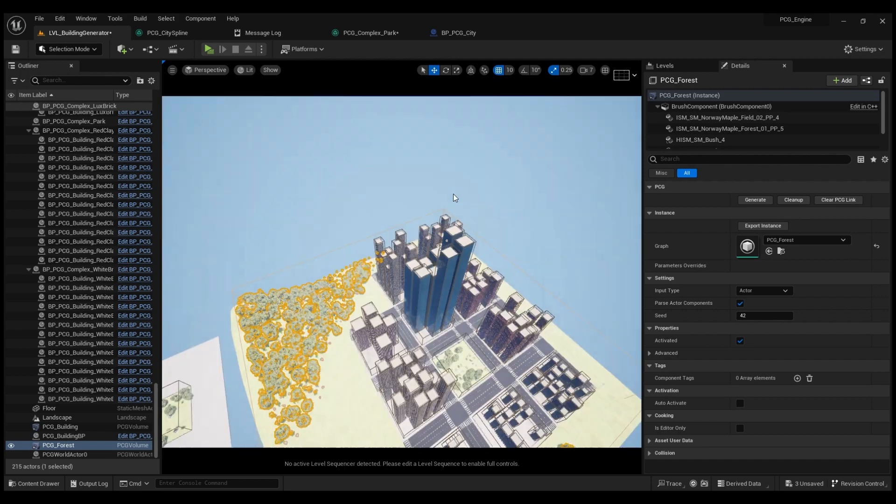
pyautogui.click(466, 200)
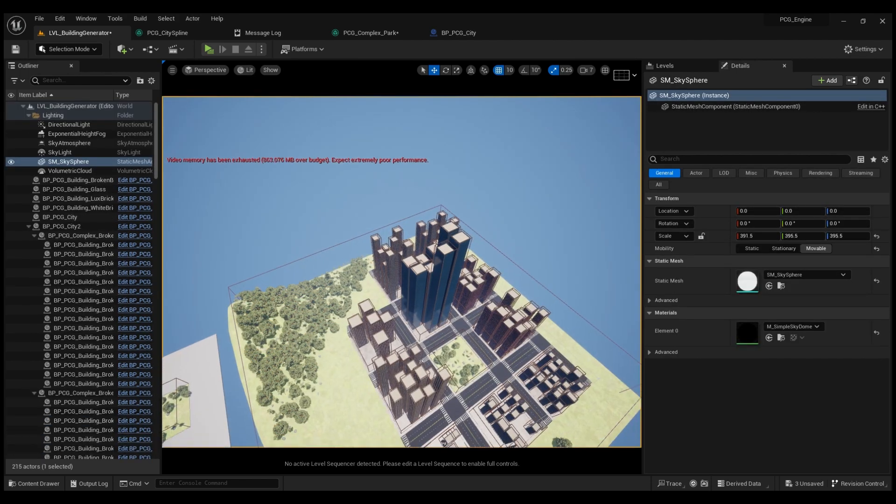
pyautogui.moveTo(466, 200); pyautogui.dragTo(289, 182, button='right')
pyautogui.moveTo(421, 253); pyautogui.dragTo(495, 269, button='right')
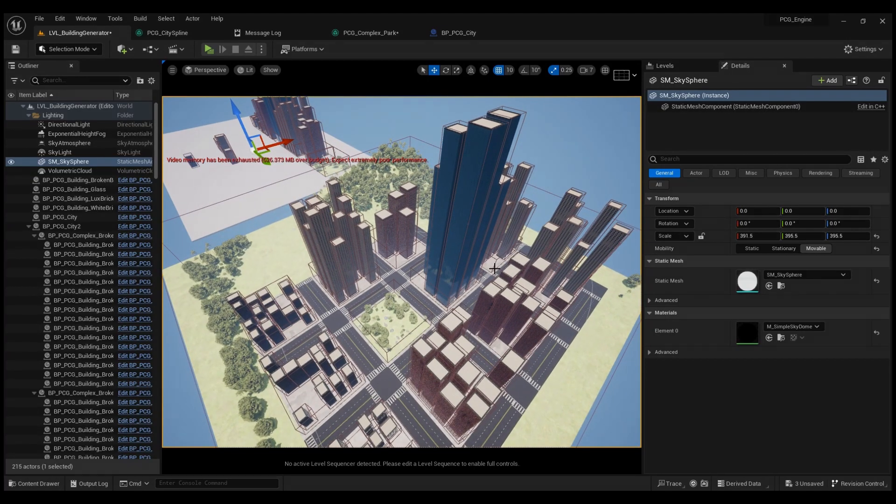